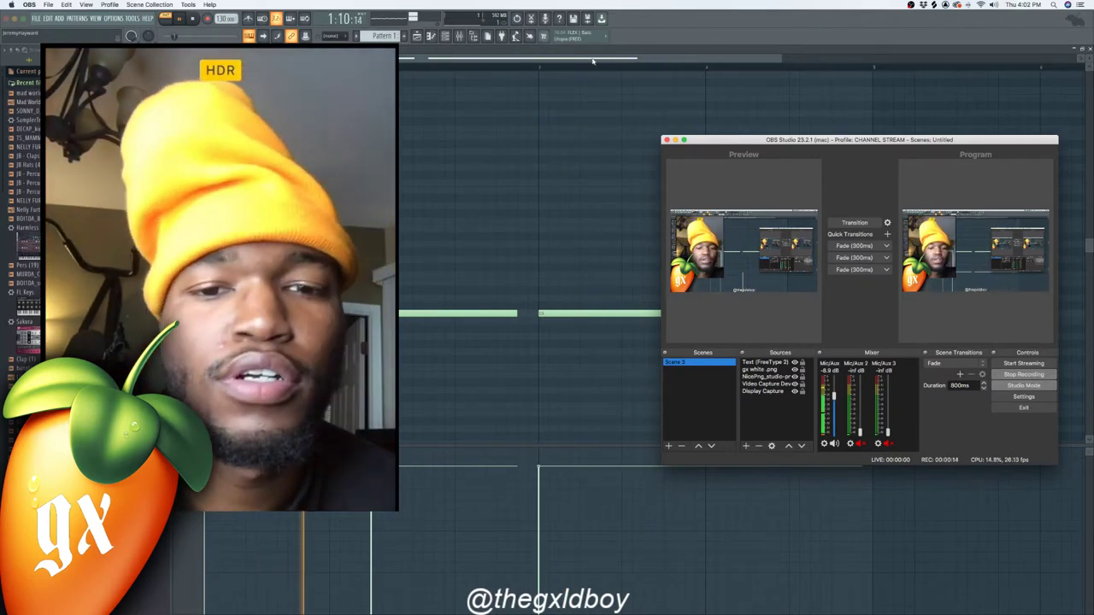
# Step: Switch to FL Studio, open the original Mad World lyrics sample from the channel rack and stop playback
pyautogui.press('super+Tab')
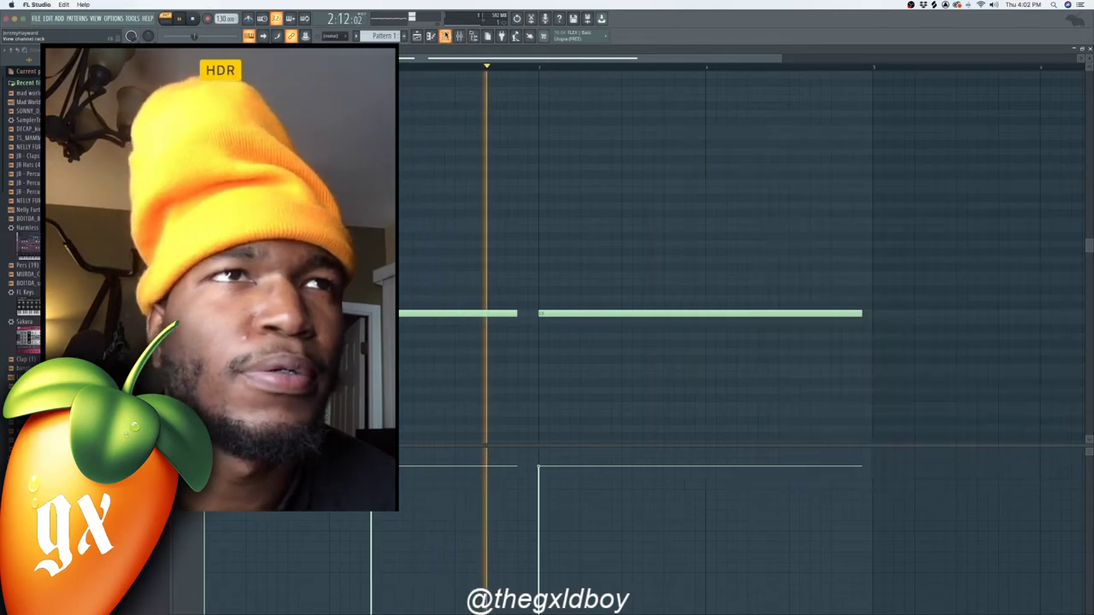
pyautogui.press('F6')
pyautogui.click(523, 240)
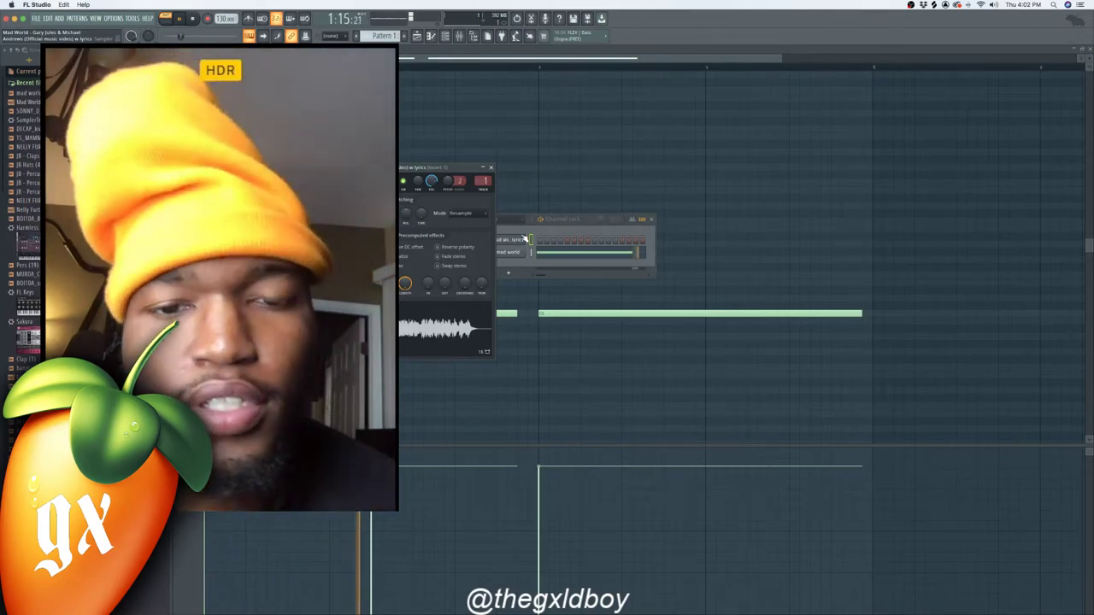
pyautogui.press('XF86AudioRaiseVolume')
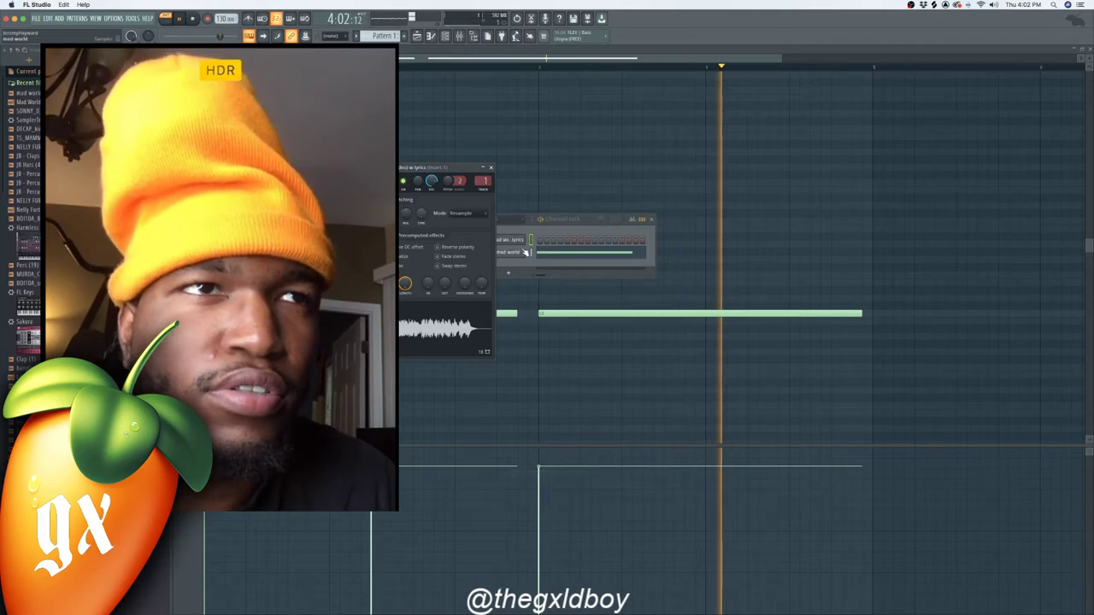
pyautogui.click(180, 18)
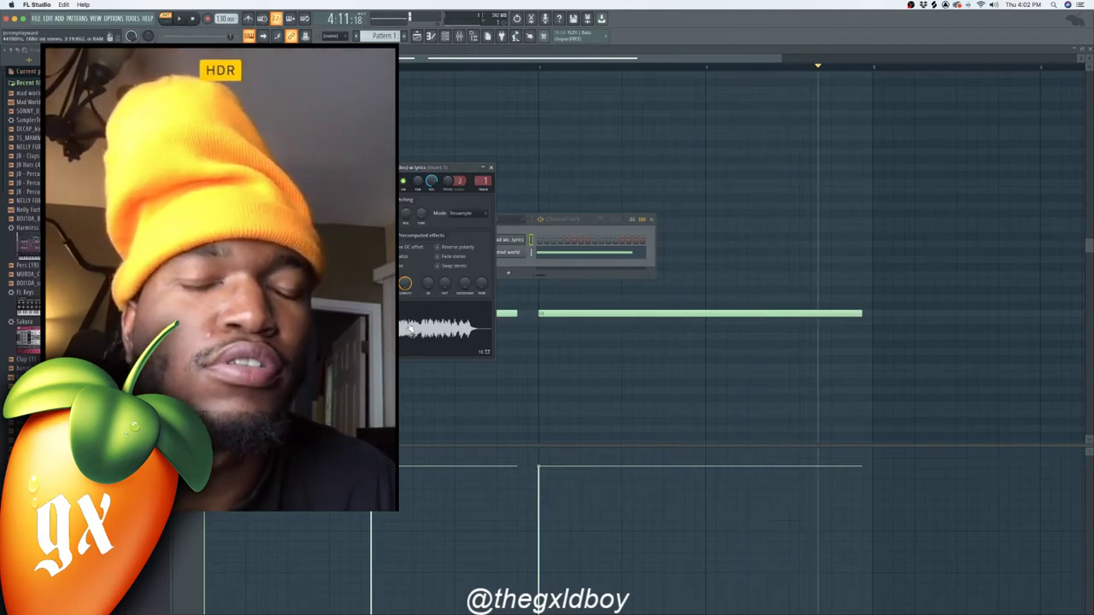
pyautogui.press('XF86AudioRaiseVolume')
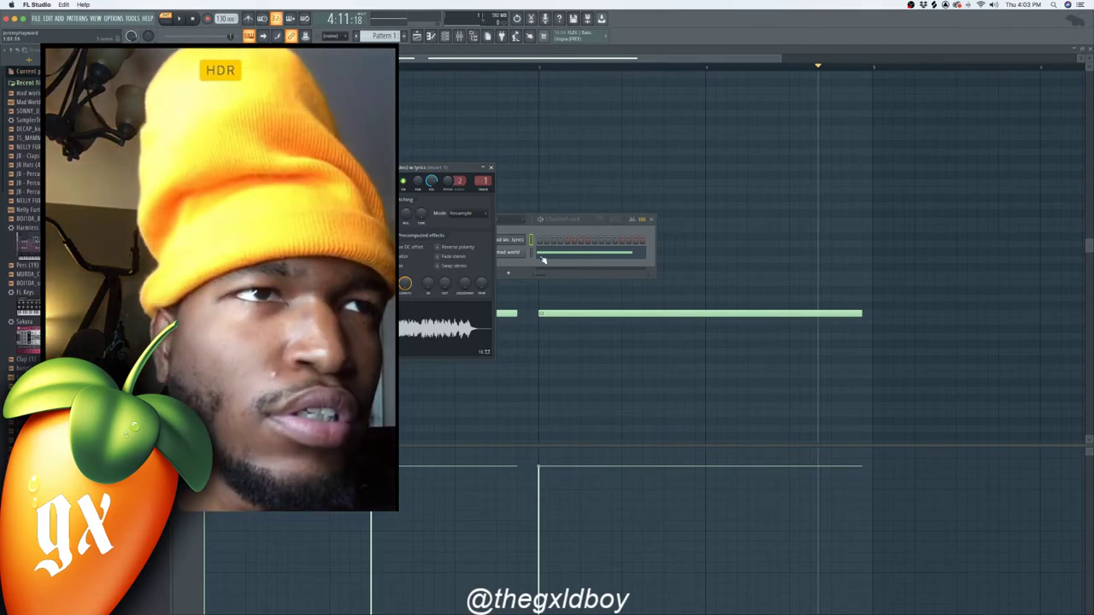
# Step: Open the mad world channel, route it to mixer insert 1 and play the pattern
pyautogui.click(498, 253)
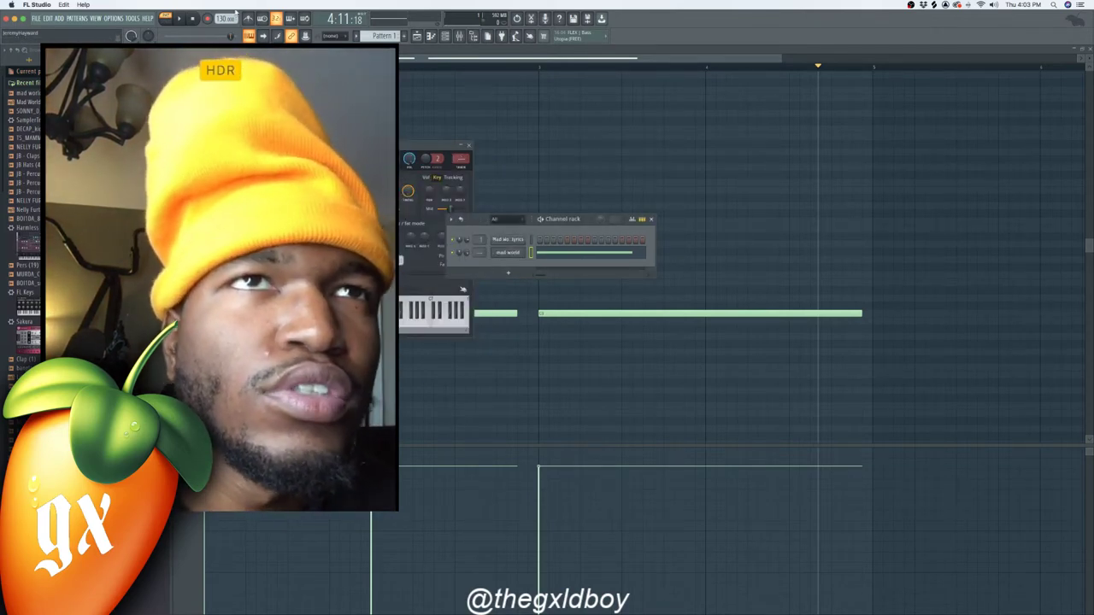
pyautogui.click(184, 18)
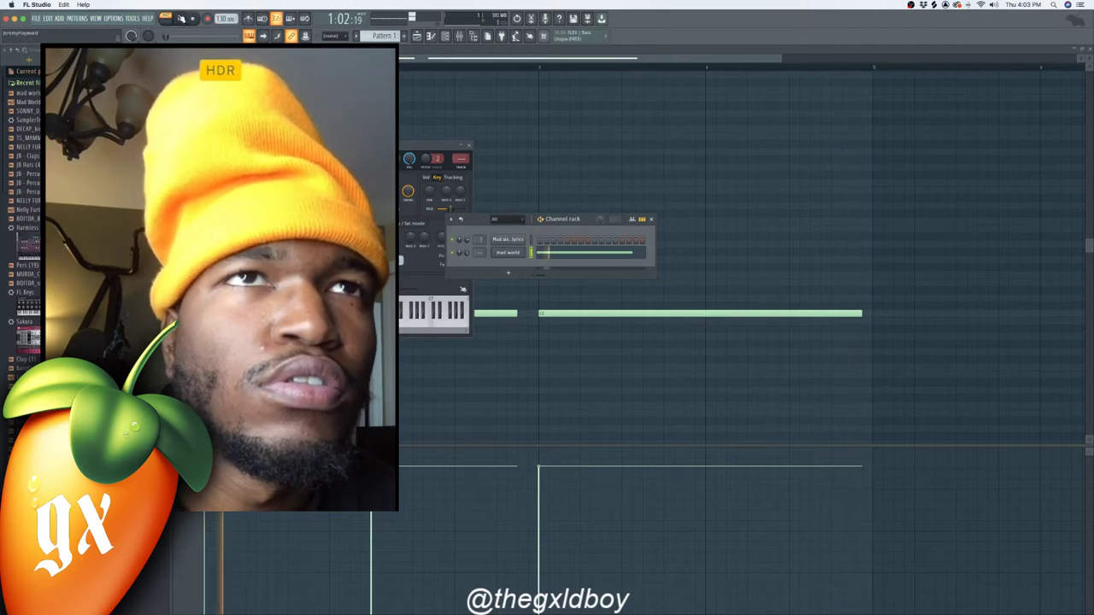
pyautogui.press('space')
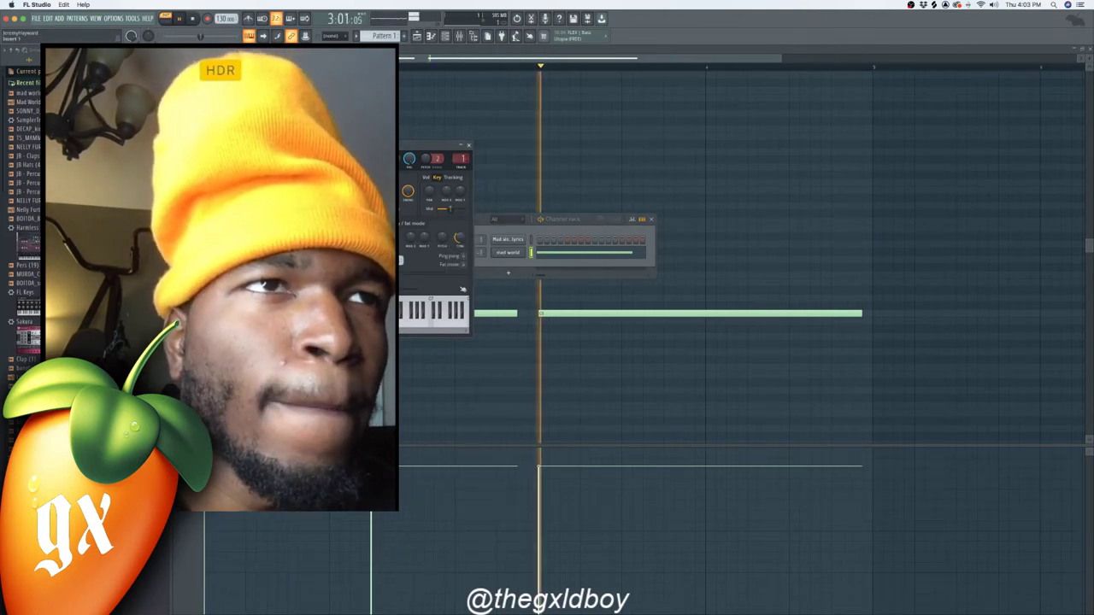
# Step: Load Fruity Parametric EQ 2 in the first slot of mixer insert 1, lowering the lows and boosting the upper mids
pyautogui.press('F9')
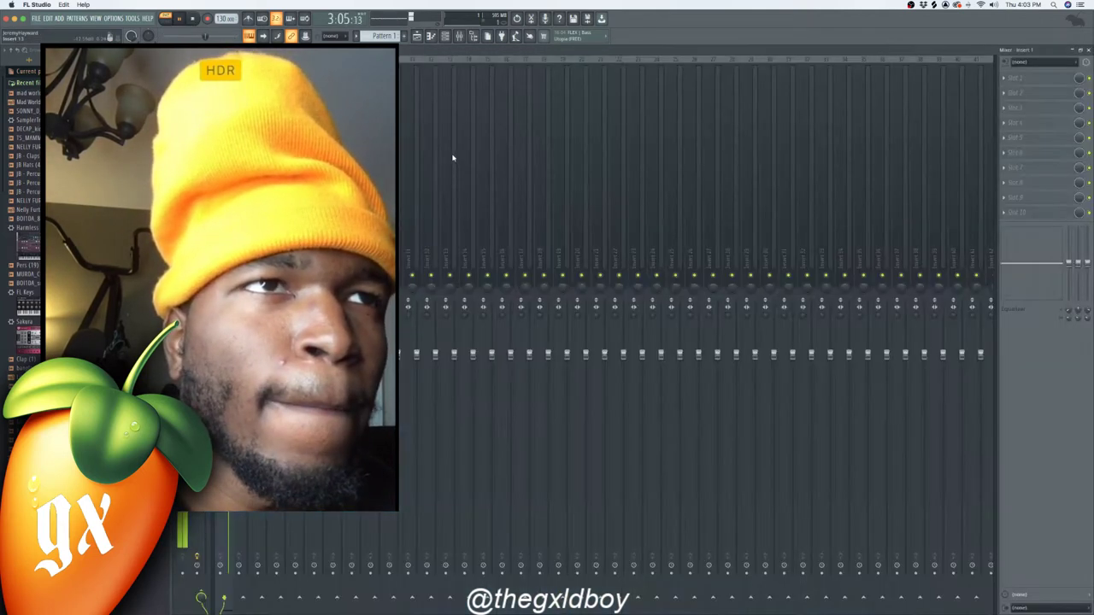
pyautogui.click(1053, 78)
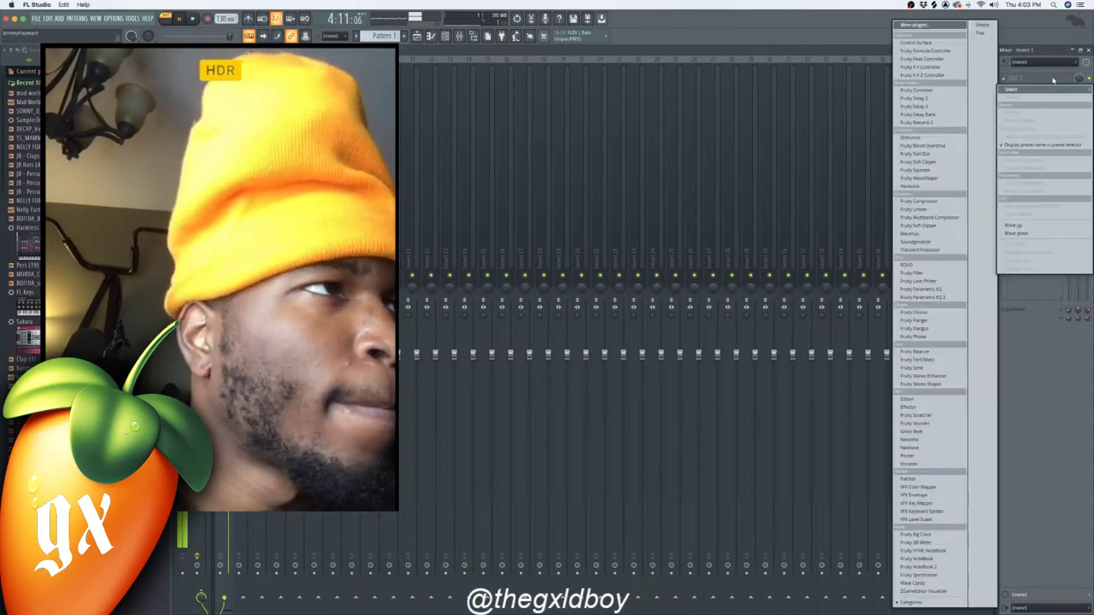
pyautogui.click(953, 300)
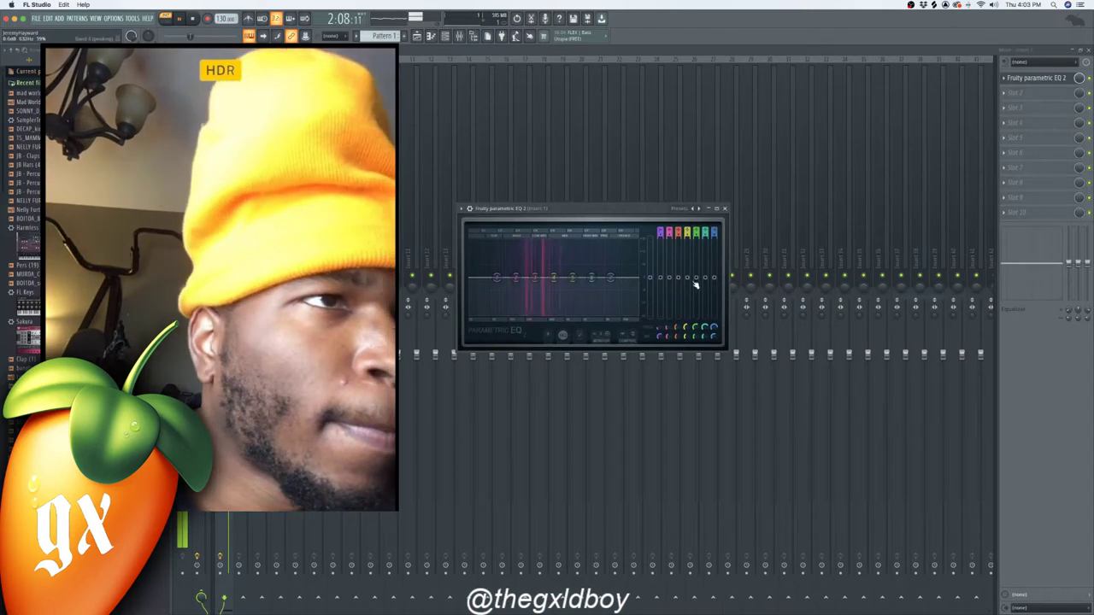
pyautogui.moveTo(695, 284); pyautogui.dragTo(696, 267)
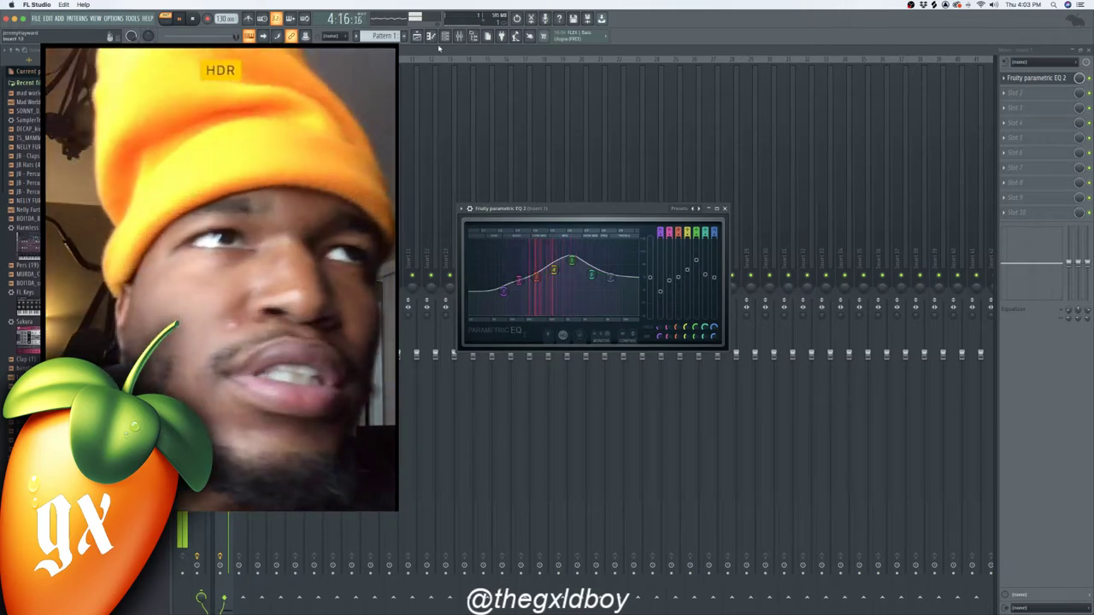
# Step: Select all mad world notes in the piano roll and duplicate them into bars 5 to 8
pyautogui.click(431, 36)
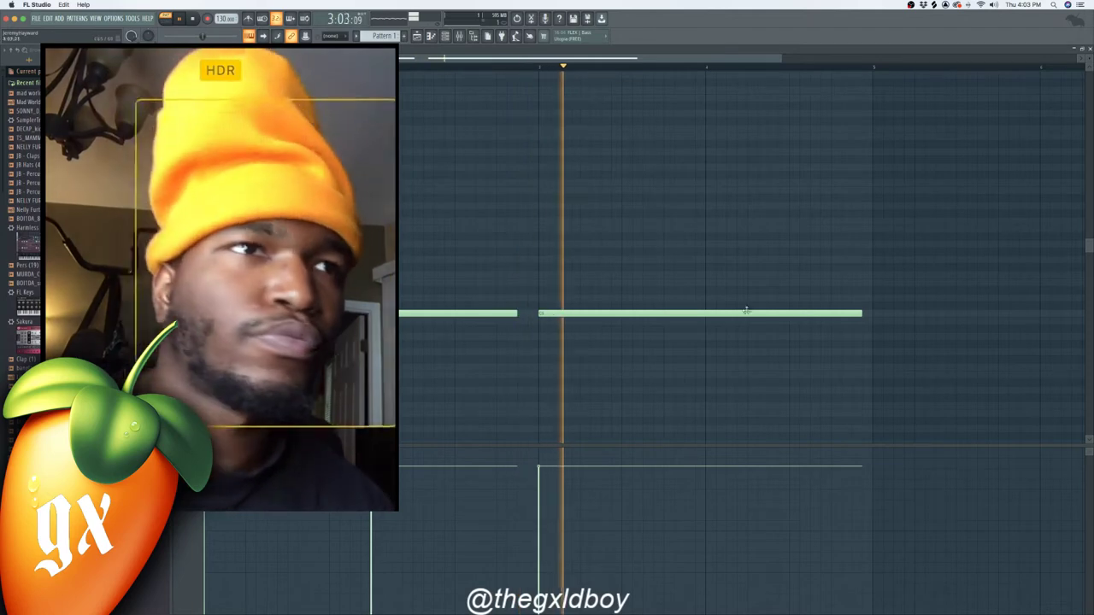
pyautogui.moveTo(927, 274); pyautogui.dragTo(393, 410)
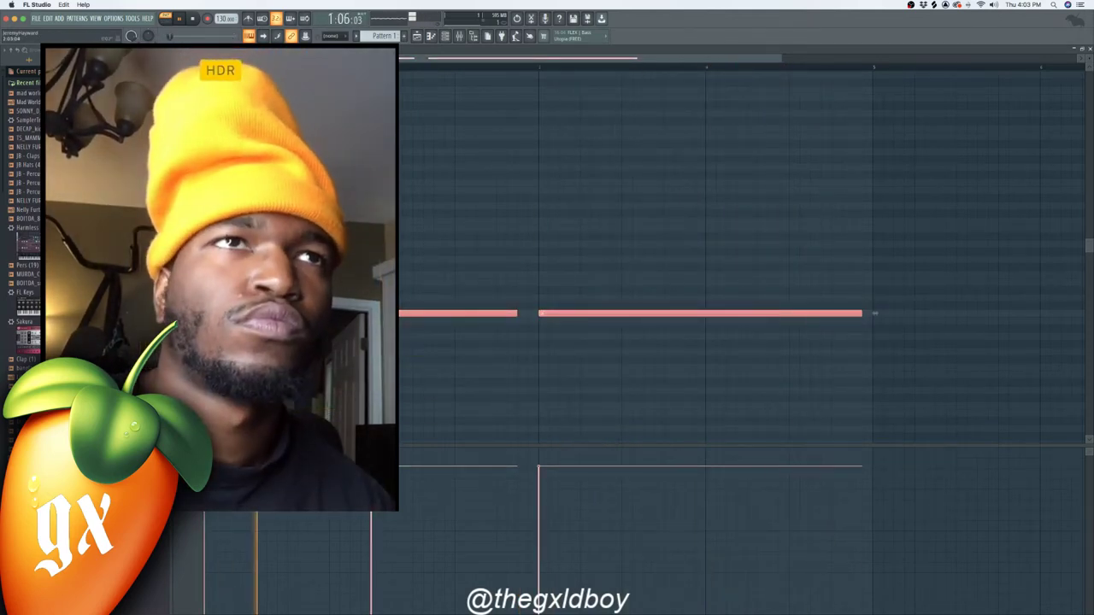
pyautogui.hscroll(3, 616, 70)
pyautogui.hscroll(-5, 828, 107)
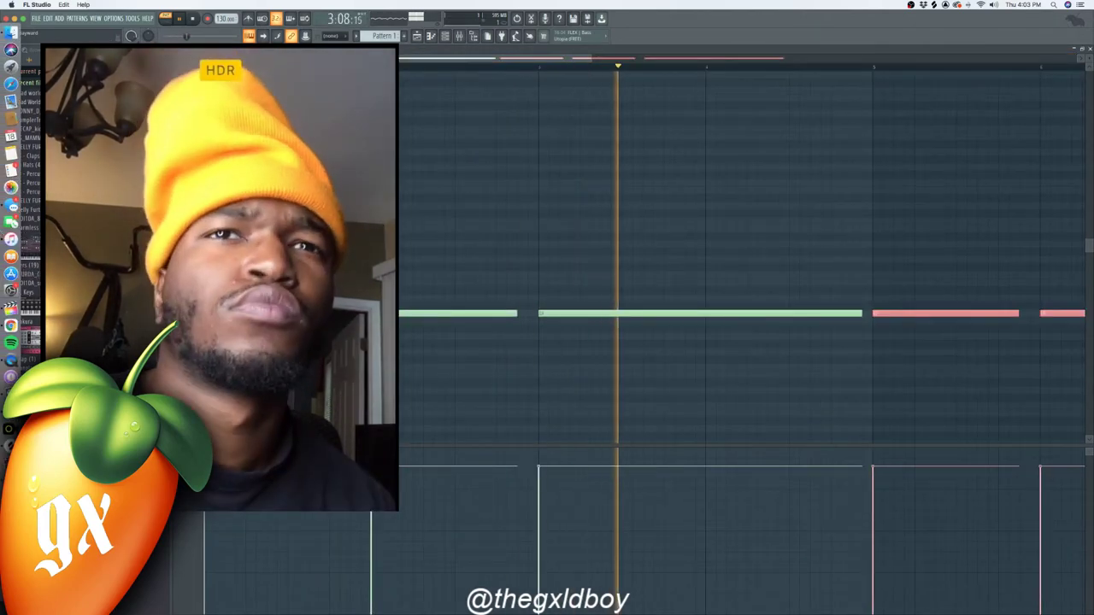
# Step: Minimize the OBS window and deselect the duplicated notes in the FL Studio piano roll
pyautogui.press('super+Tab')
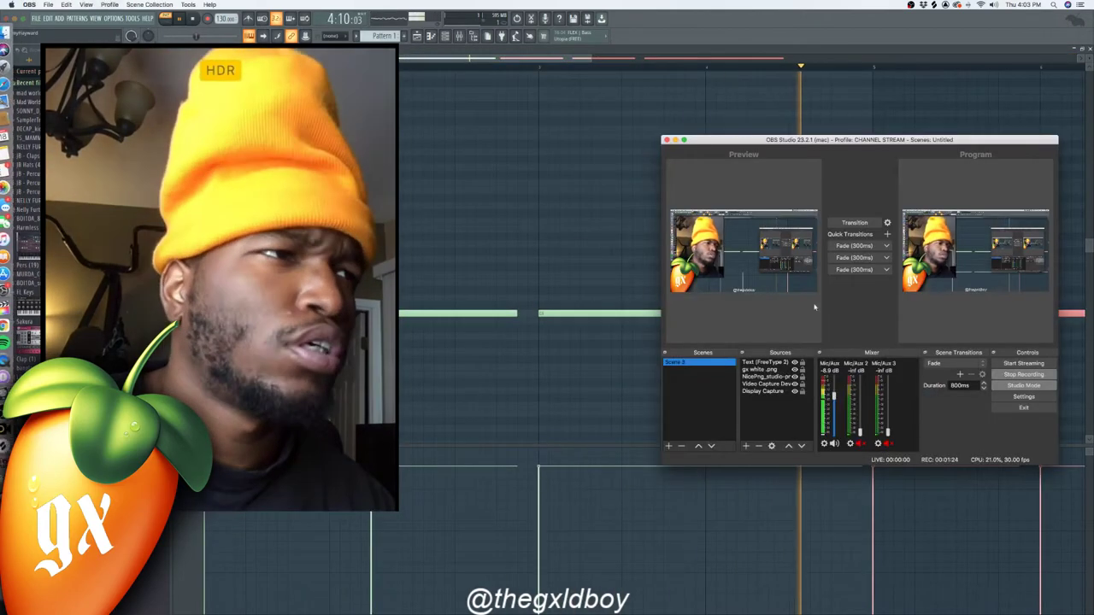
pyautogui.click(676, 139)
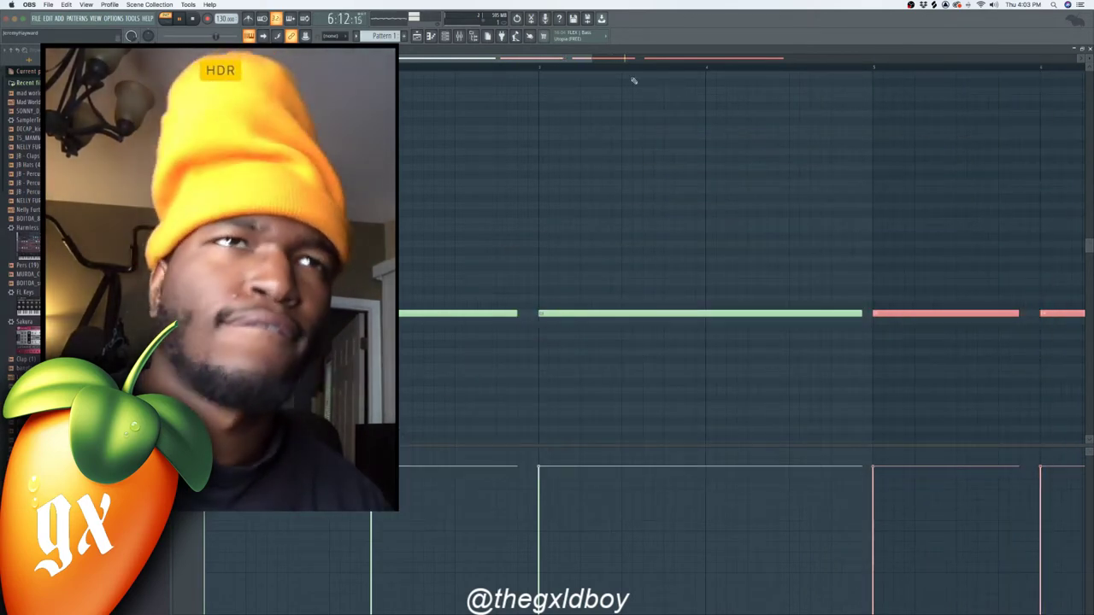
pyautogui.scroll(-3, 628, 67)
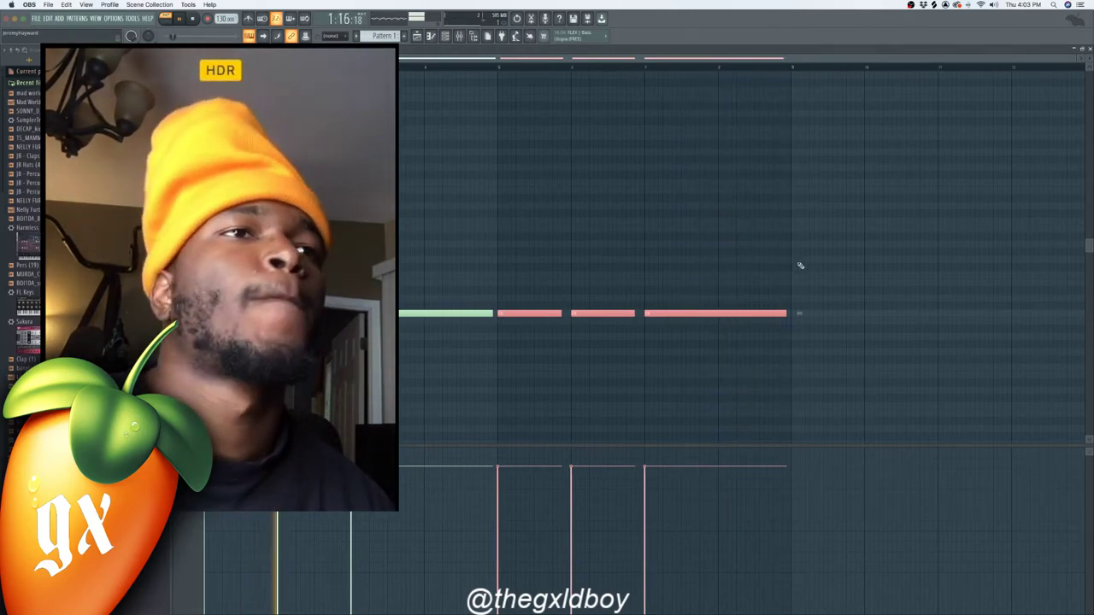
pyautogui.hotkey('ctrl', 'd')
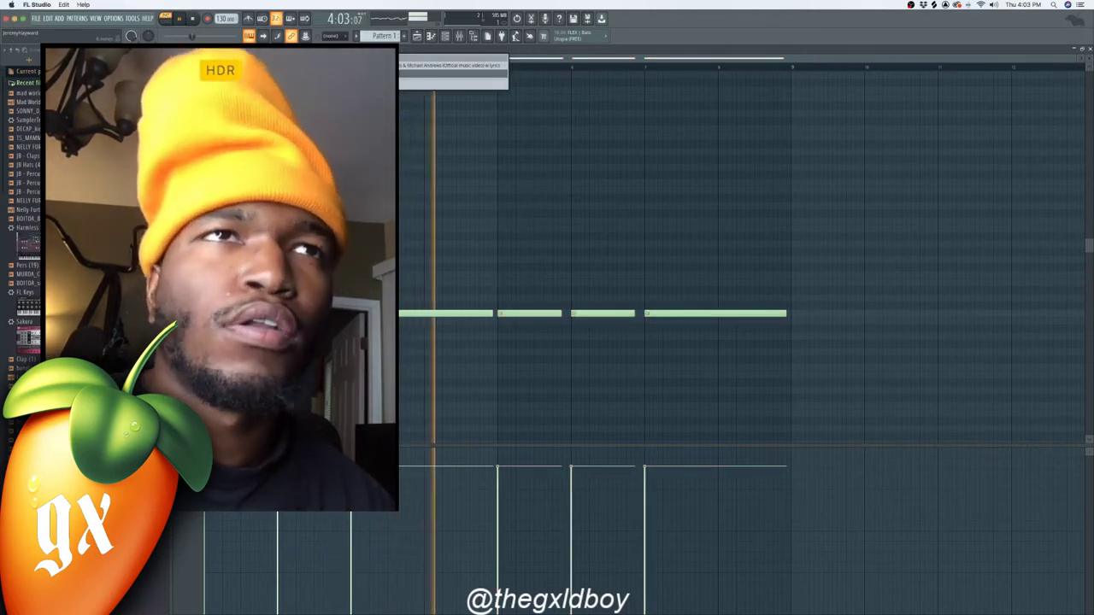
# Step: Clone the mad world channel in the channel rack
pyautogui.click(457, 37)
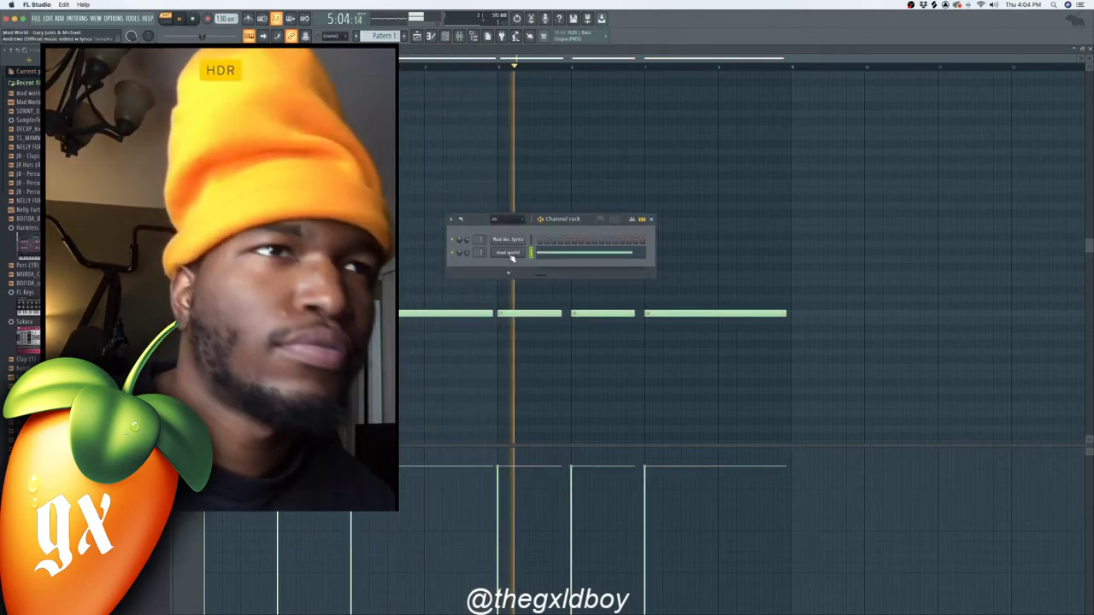
pyautogui.rightClick(505, 254)
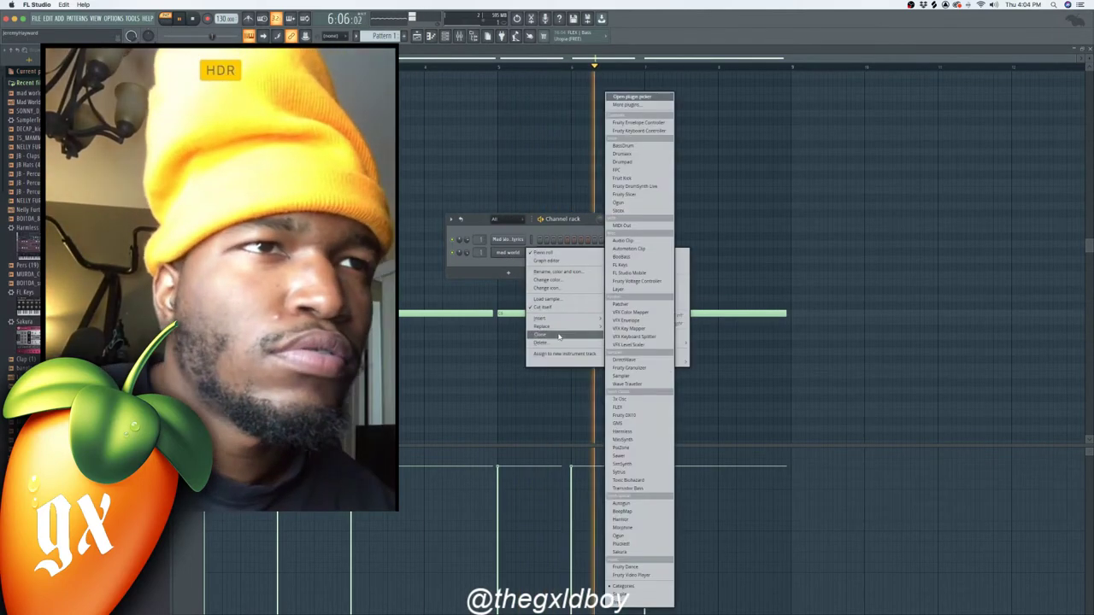
pyautogui.click(539, 334)
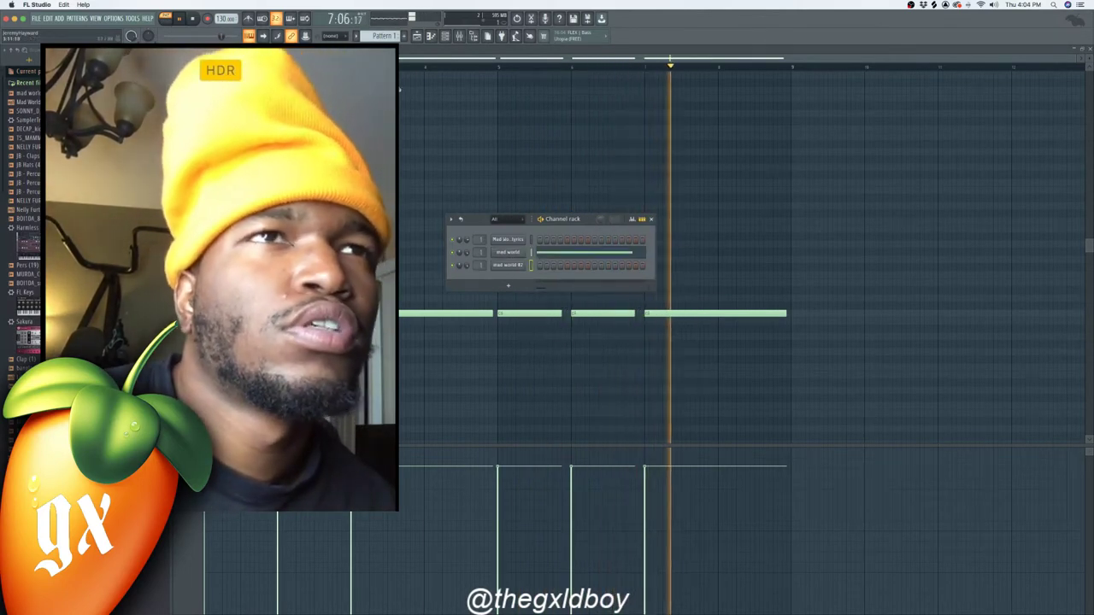
# Step: Fill the cloned channel's piano roll with two-bar notes starting at bars 1, 3, 5 and 7, and bring back the channel rack
pyautogui.press('F6')
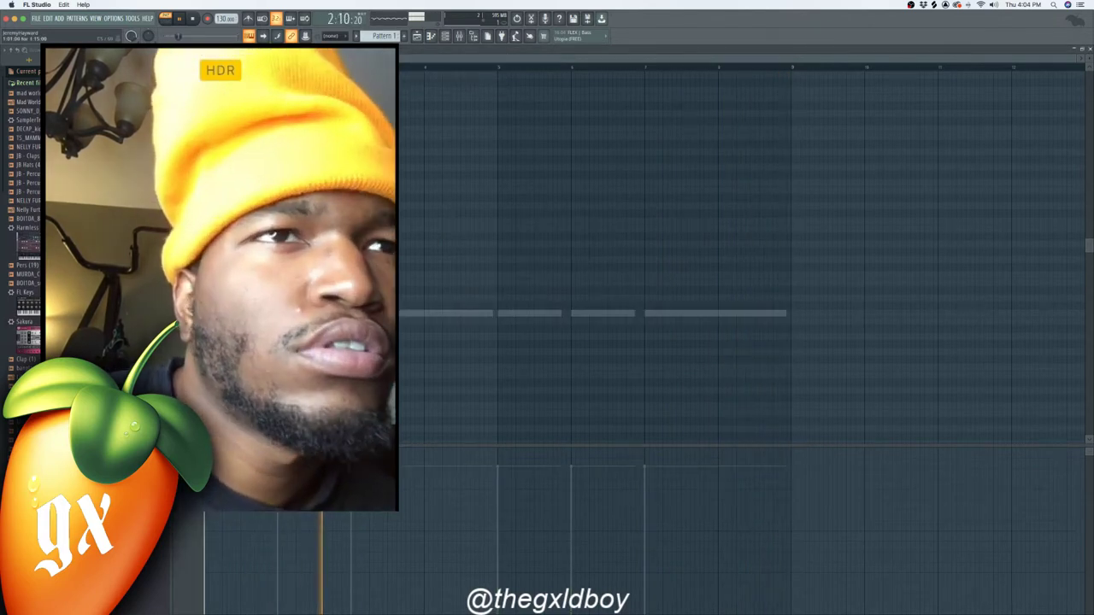
pyautogui.click(502, 315)
pyautogui.click(714, 313)
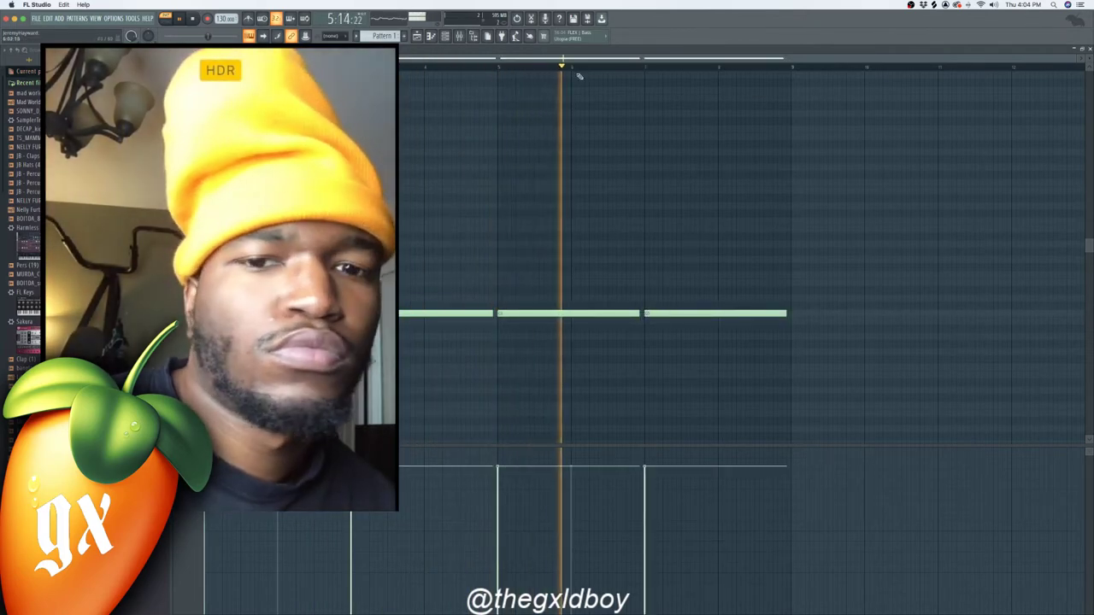
pyautogui.press('F6')
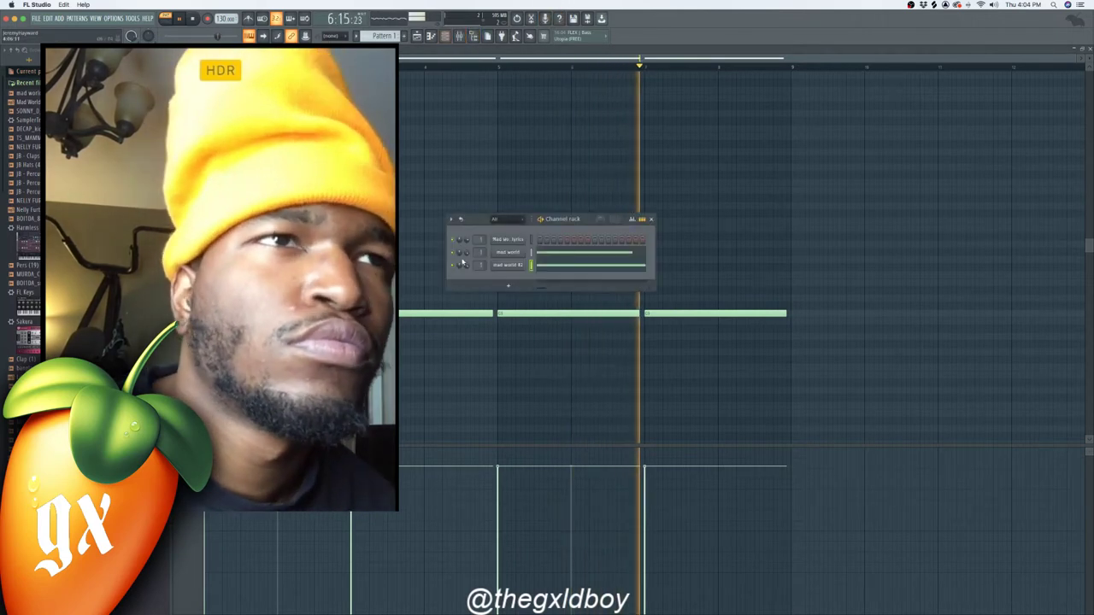
pyautogui.press('space')
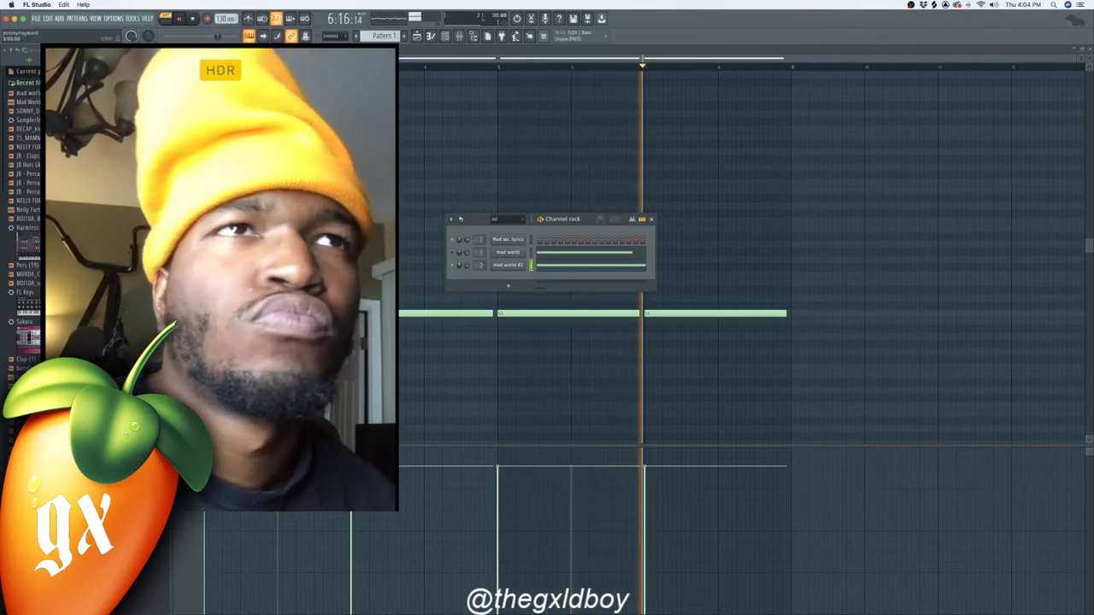
# Step: Apply the piano roll arpeggiator with the Normal pattern to the BOI1DA sample's hit on beat 2 of bar 1
pyautogui.press('F6')
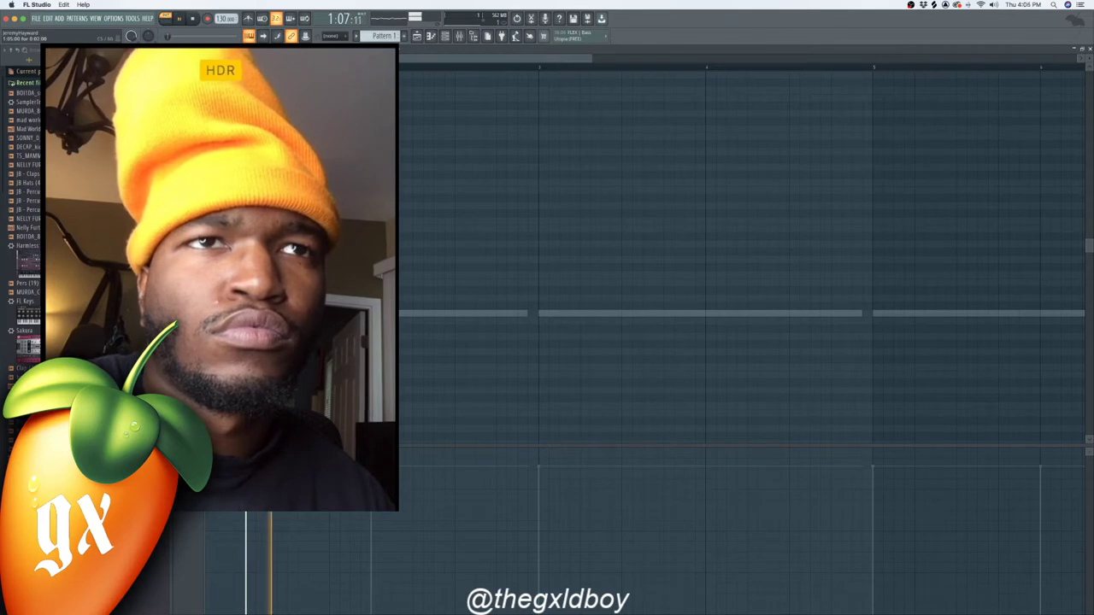
pyautogui.press('space')
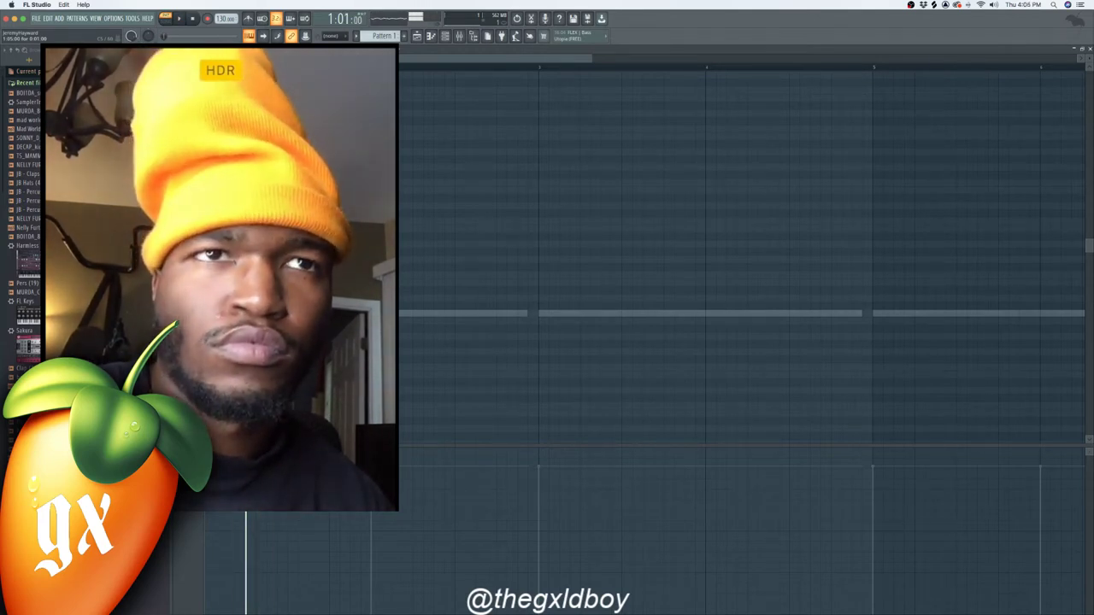
pyautogui.hotkey('alt', 'a')
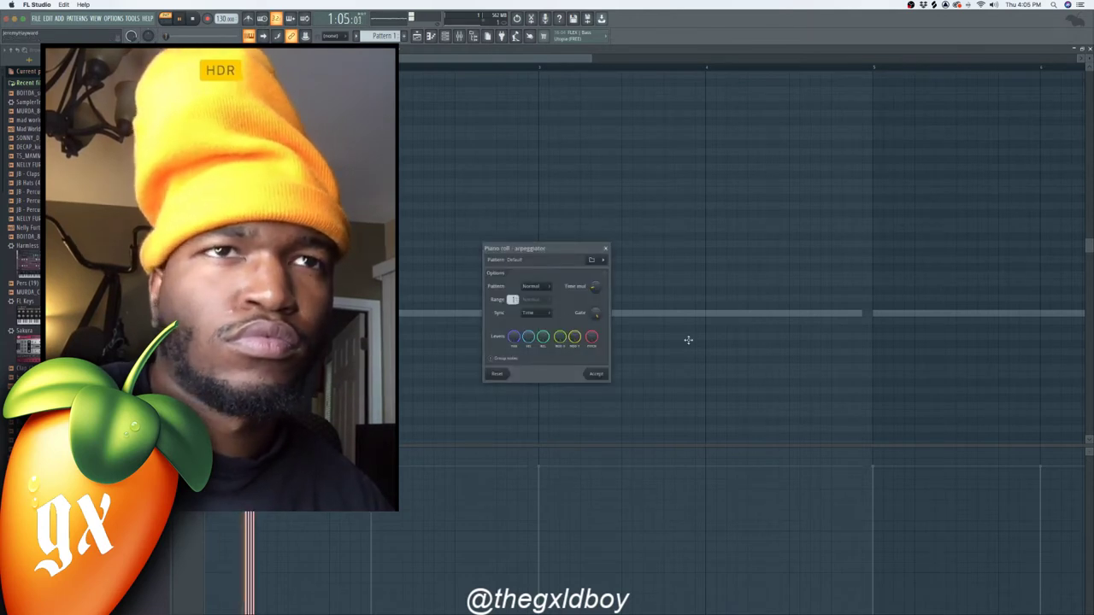
pyautogui.click(595, 375)
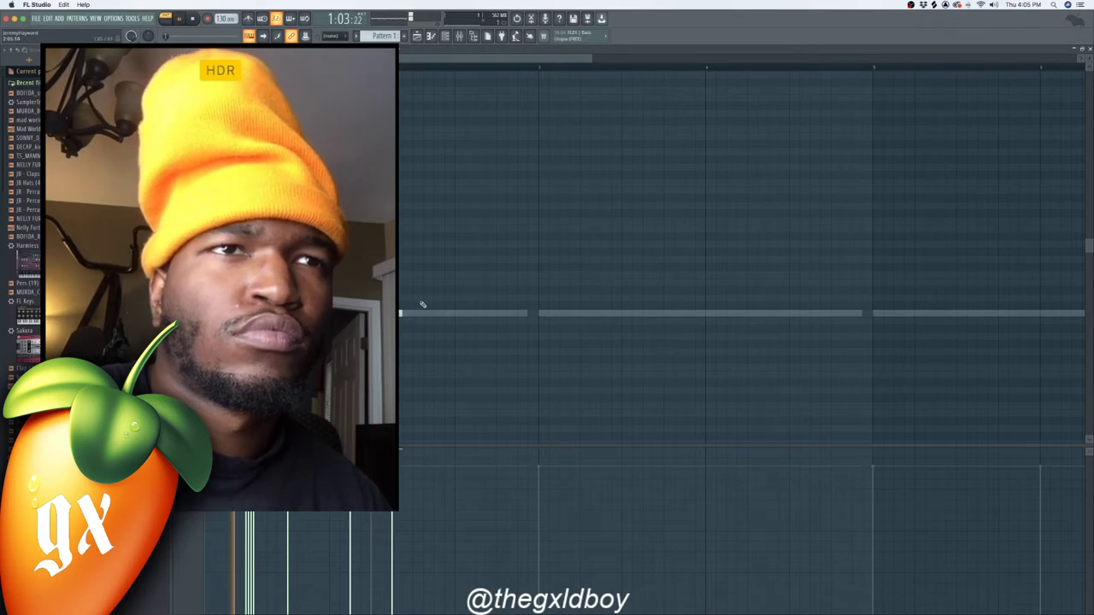
# Step: Repeat the BOI1DA hit pattern through bar 8, undo the excess paste and show the channel rack
pyautogui.press('space')
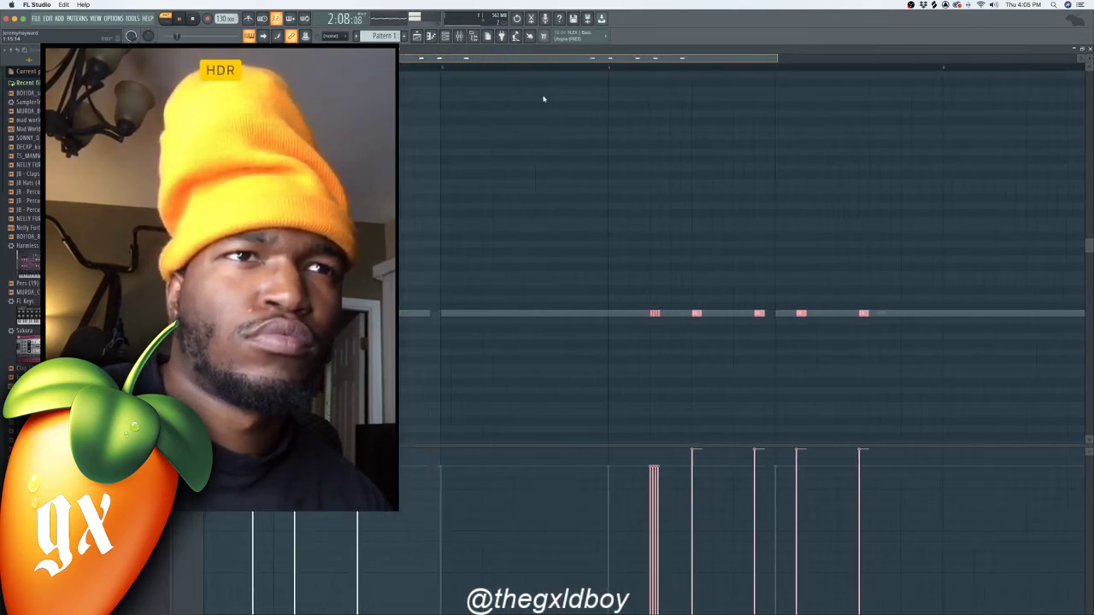
pyautogui.hotkey('ctrl', 'z')
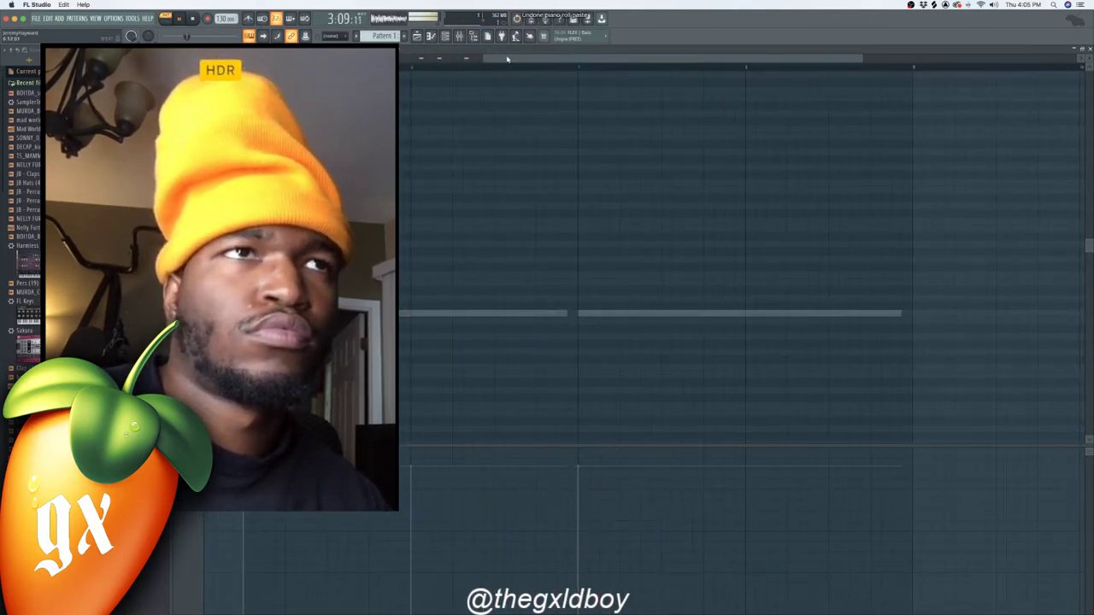
pyautogui.moveTo(507, 59); pyautogui.dragTo(615, 69)
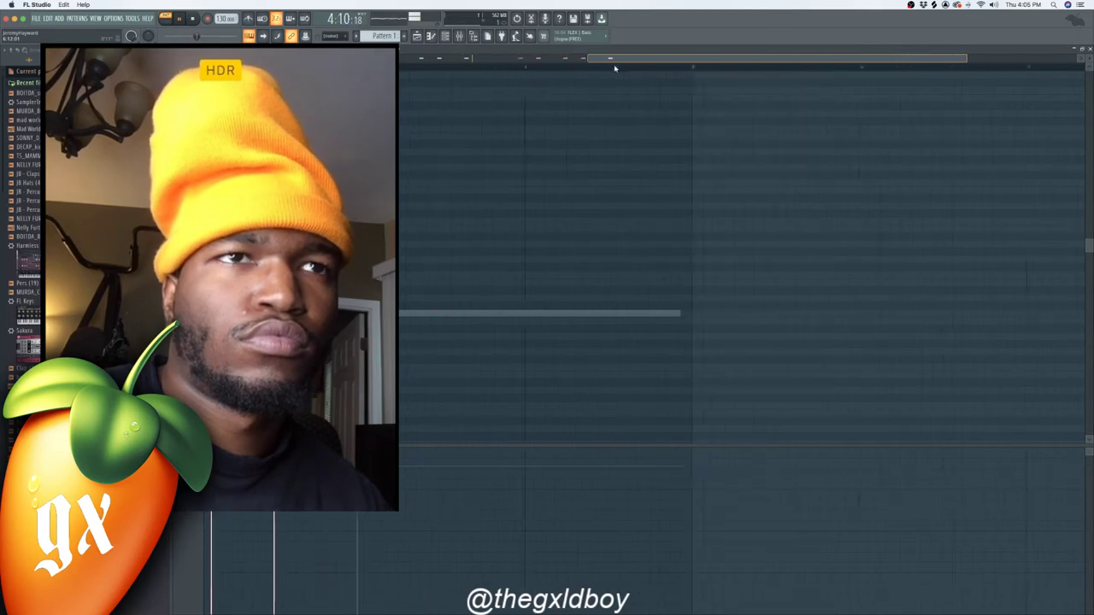
pyautogui.moveTo(681, 72); pyautogui.dragTo(482, 69)
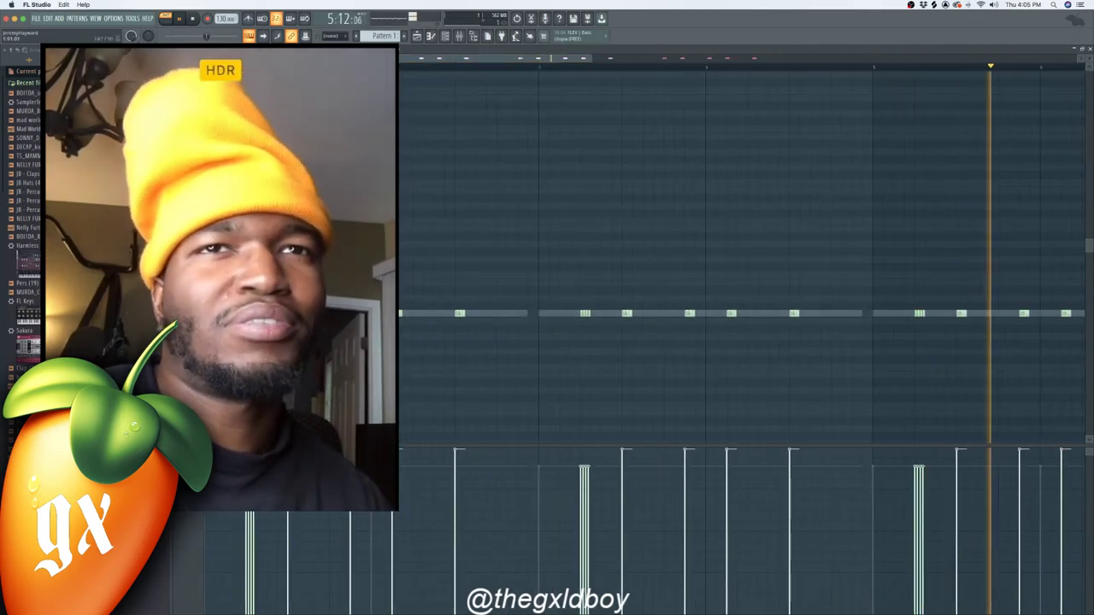
pyautogui.press('F6')
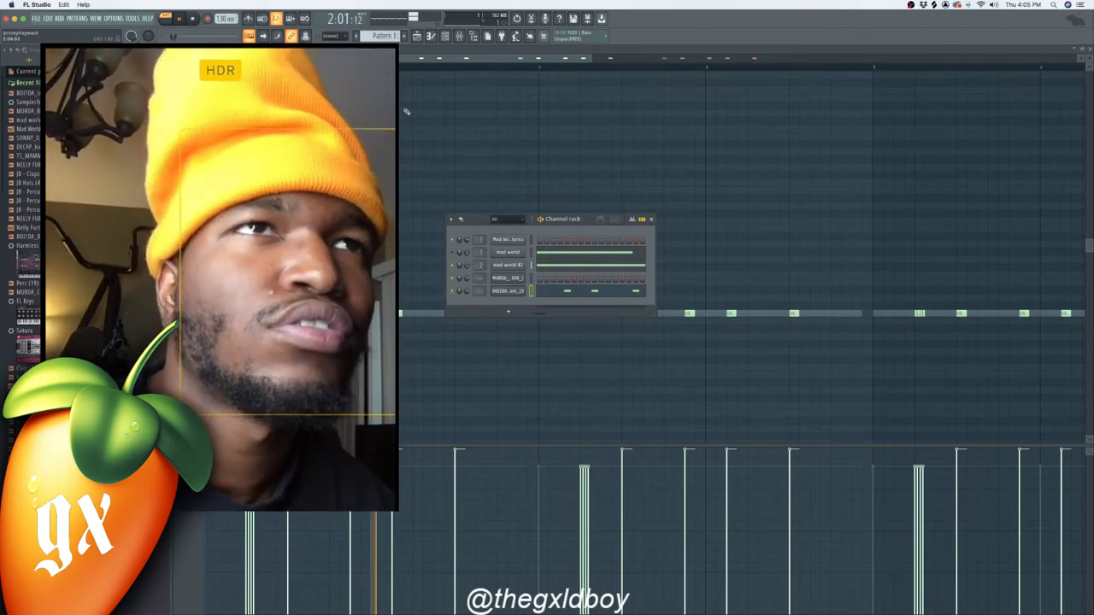
pyautogui.click(444, 36)
pyautogui.click(444, 36)
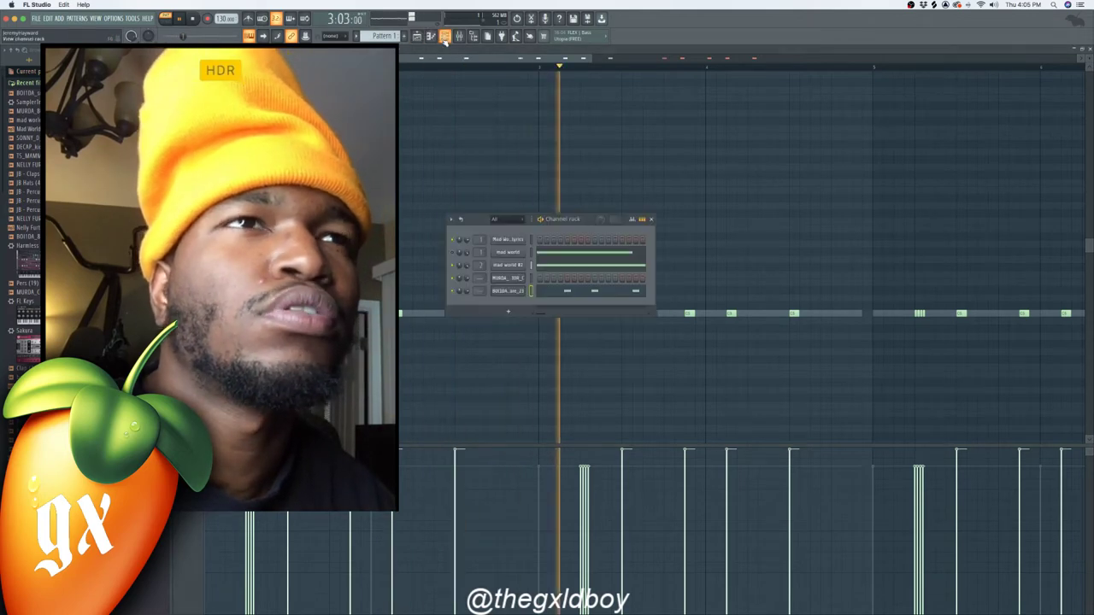
pyautogui.click(446, 38)
pyautogui.click(446, 38)
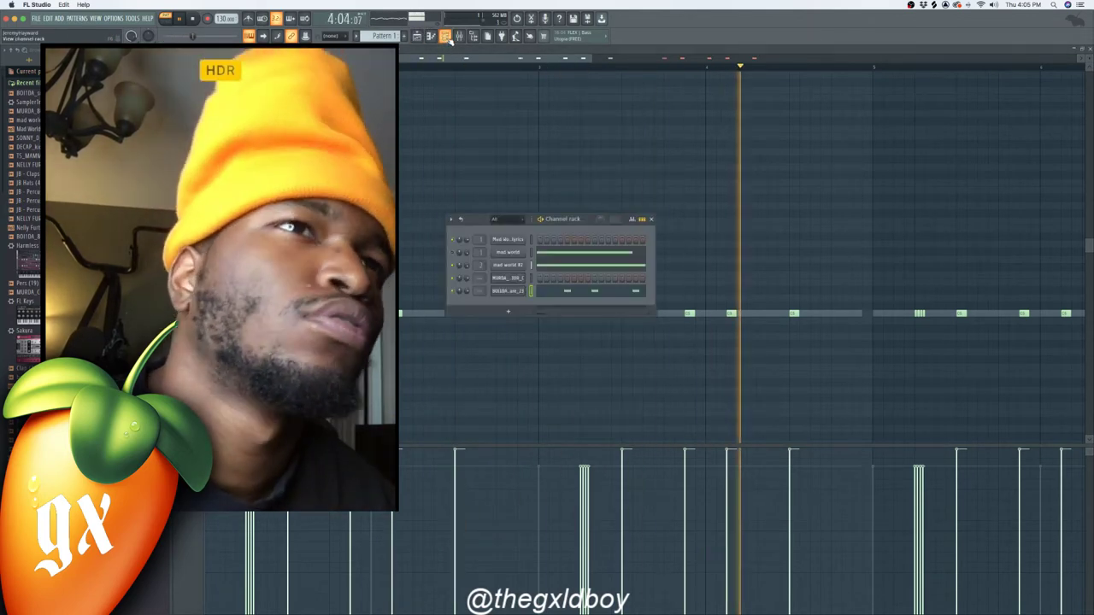
pyautogui.click(446, 37)
pyautogui.click(445, 37)
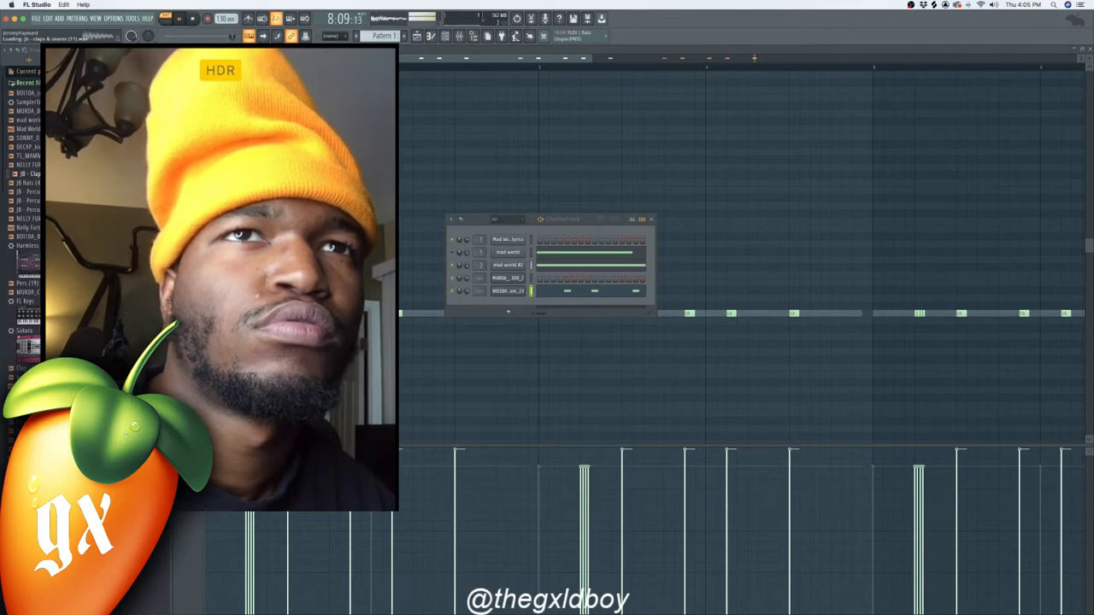
# Step: Load the JB claps & snares (11) sample and repeat its two-bar hit pattern through bar 8
pyautogui.press('F6')
pyautogui.press('space')
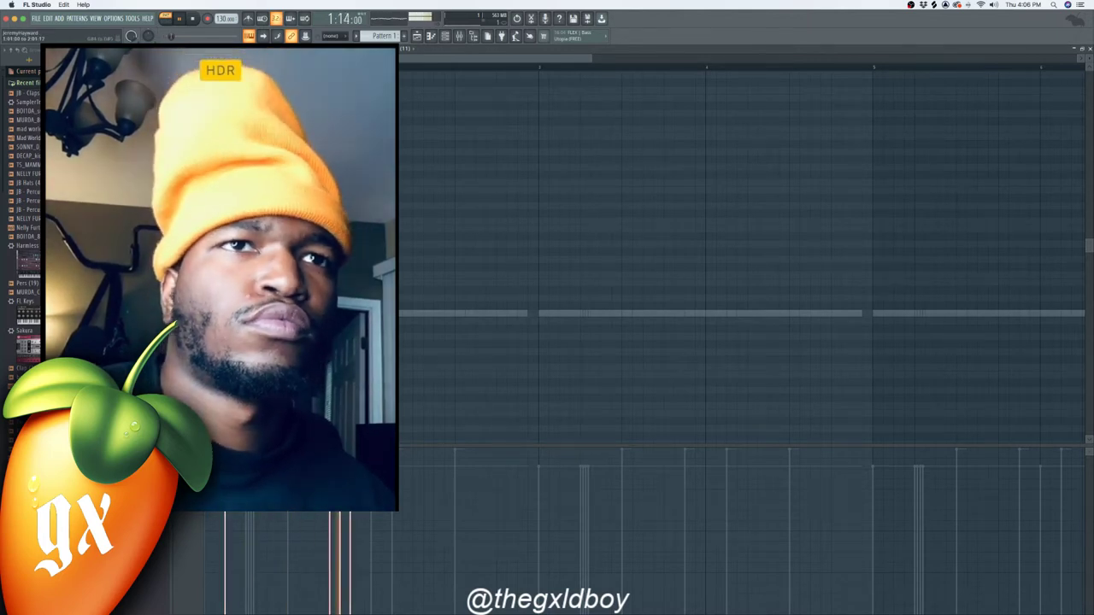
pyautogui.scroll(2, 559, 76)
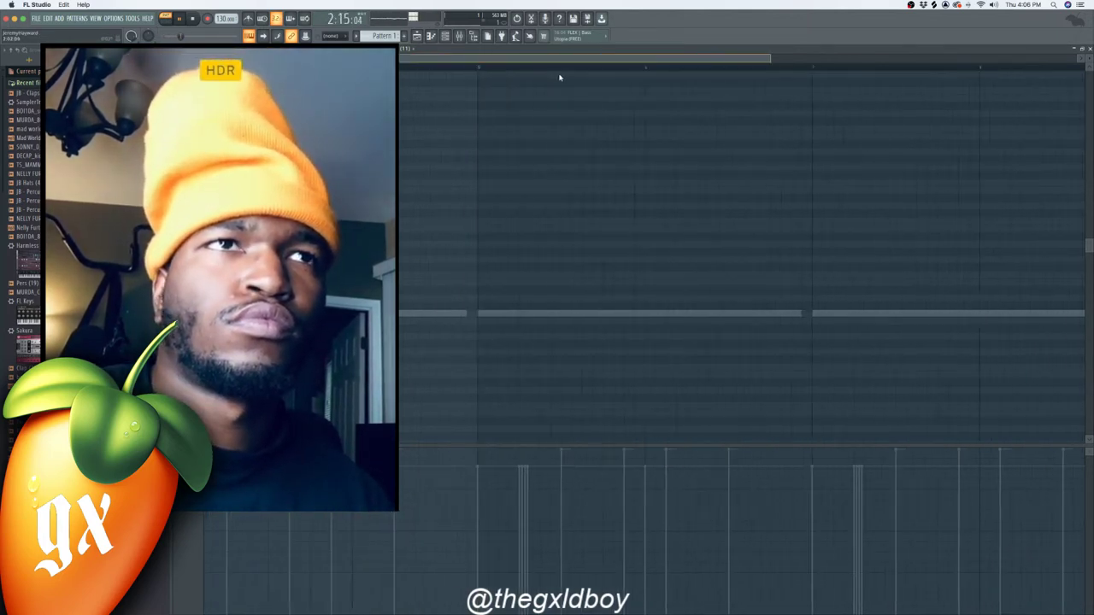
pyautogui.scroll(-2, 453, 69)
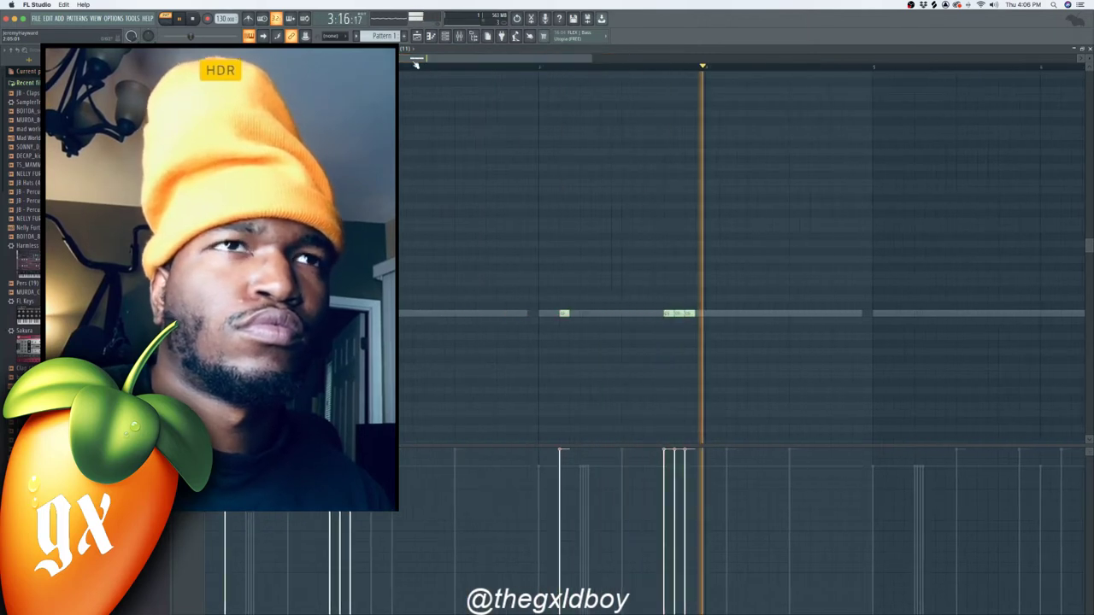
pyautogui.moveTo(413, 59); pyautogui.dragTo(510, 58)
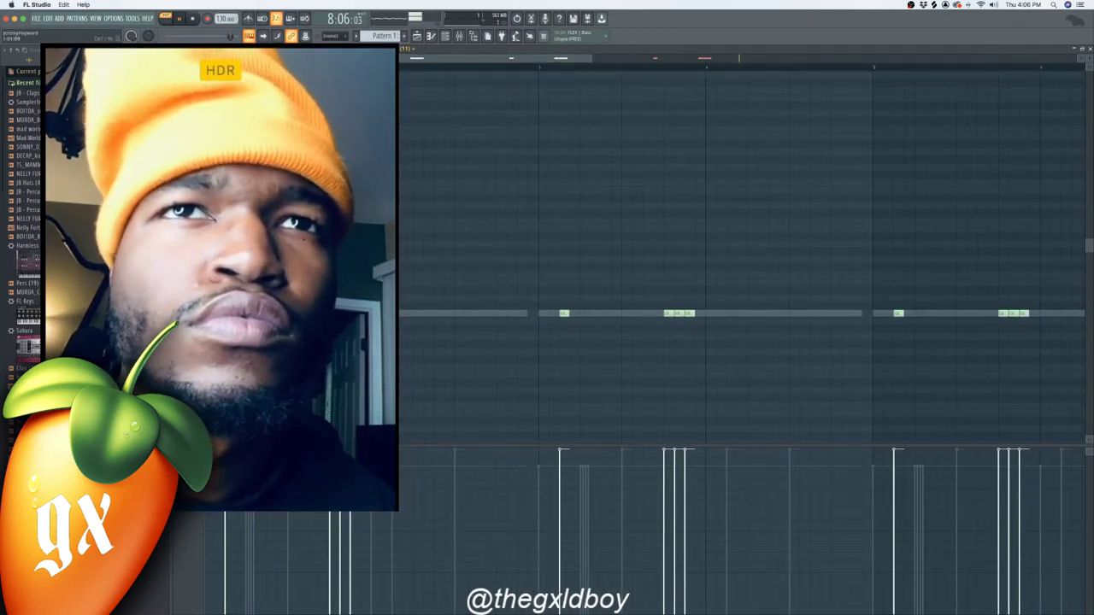
# Step: Add a JB percussion sample with hits on beats 2 and 4 of bar 2, and repeat its two-bar pattern through bar 8
pyautogui.click(28, 200)
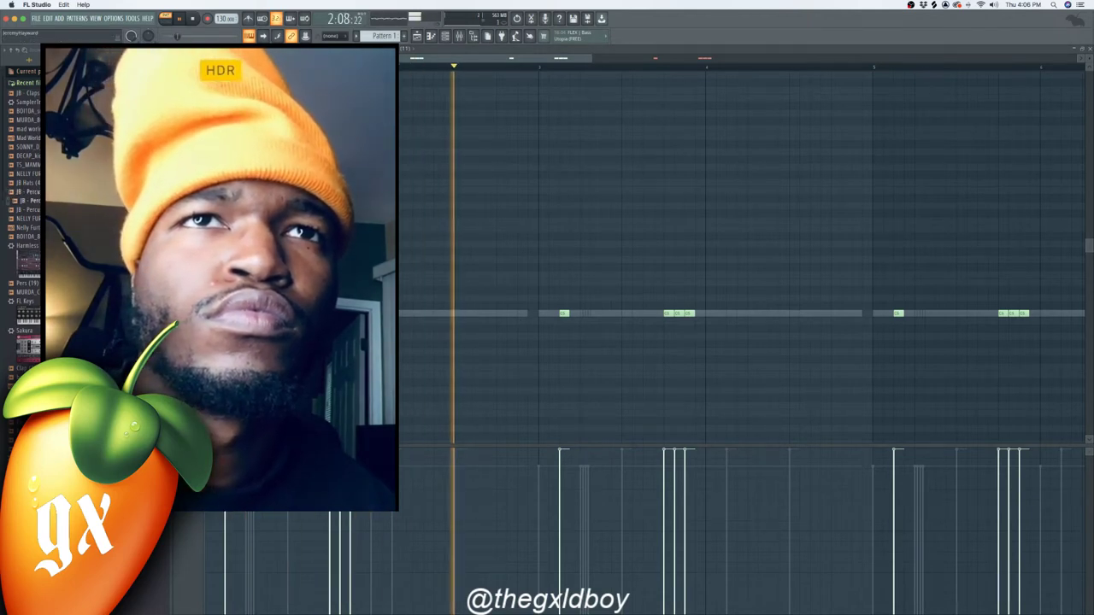
pyautogui.click(28, 209)
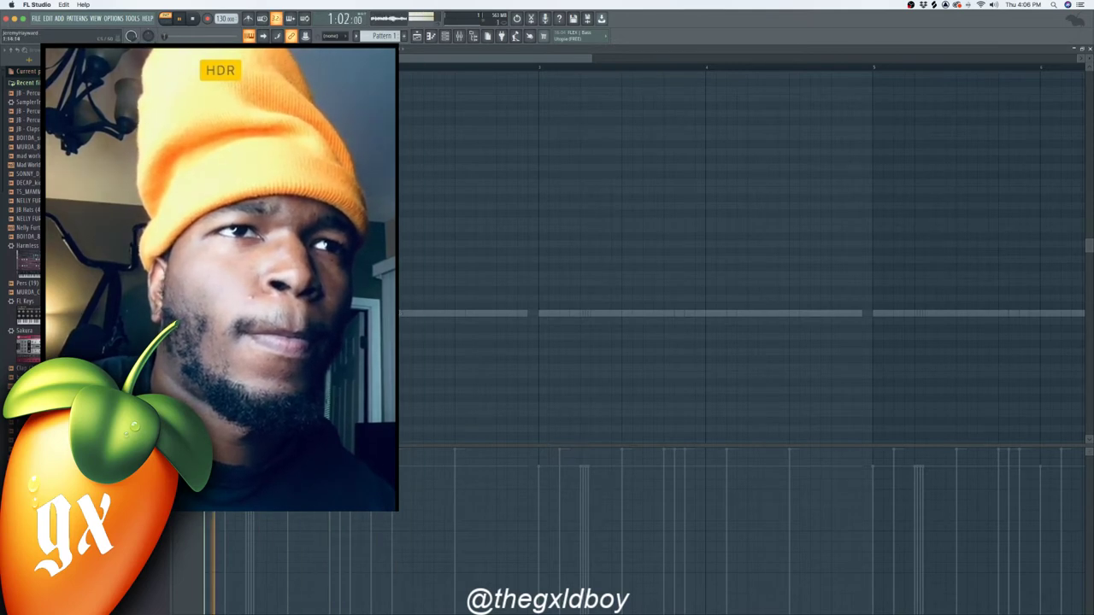
pyautogui.click(417, 313)
pyautogui.click(501, 314)
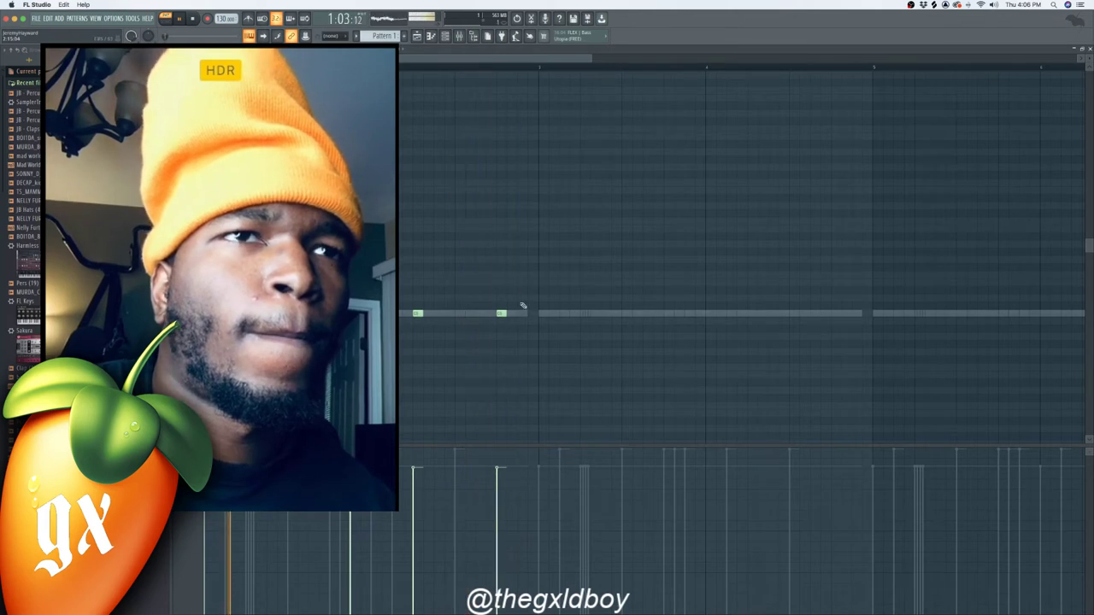
pyautogui.moveTo(520, 296); pyautogui.dragTo(398, 407)
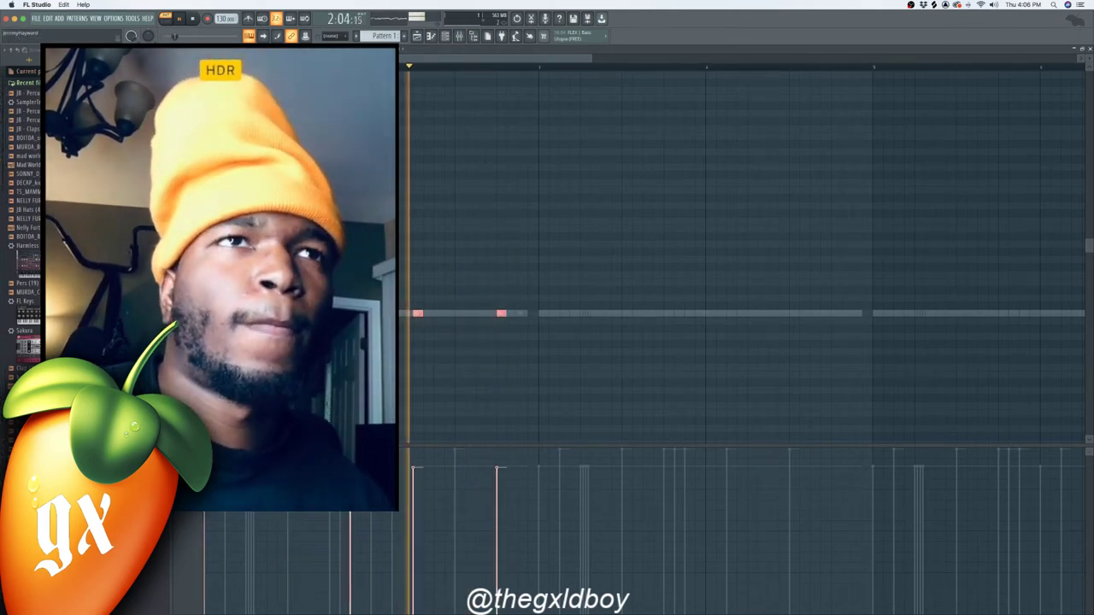
pyautogui.moveTo(541, 67); pyautogui.dragTo(445, 68)
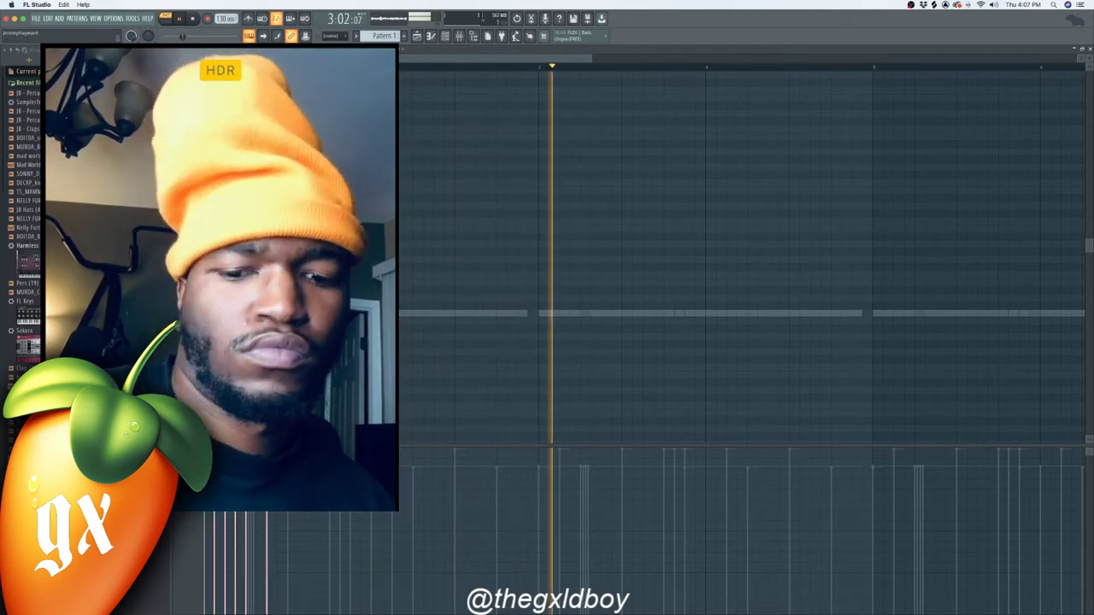
# Step: Raise the pitch of the next JB percussion channel's opening roll and repeat it every two bars through bar 8
pyautogui.press('space')
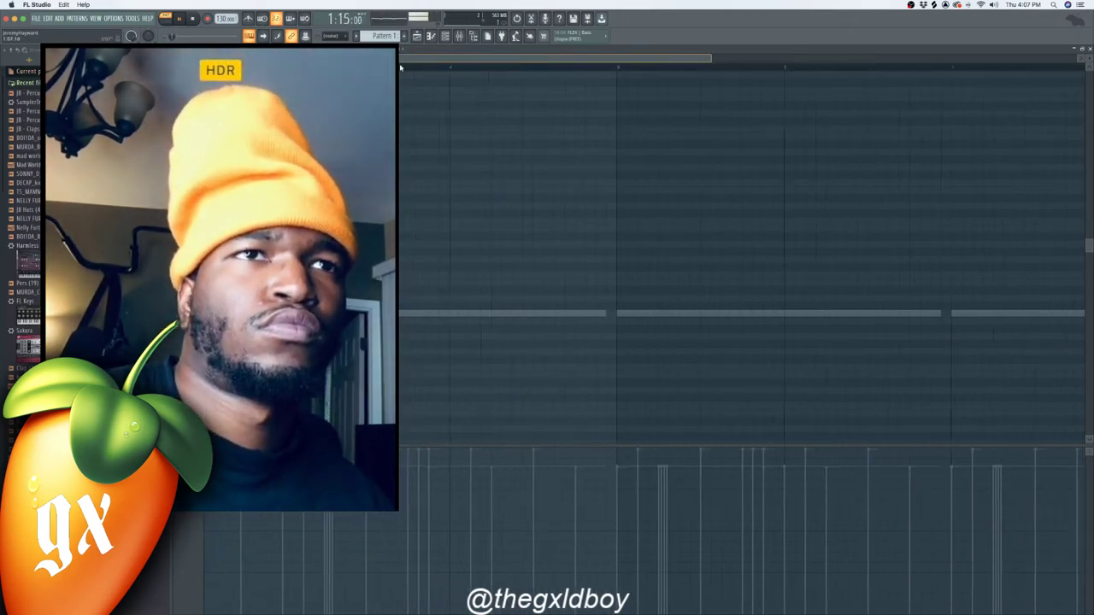
pyautogui.press('space')
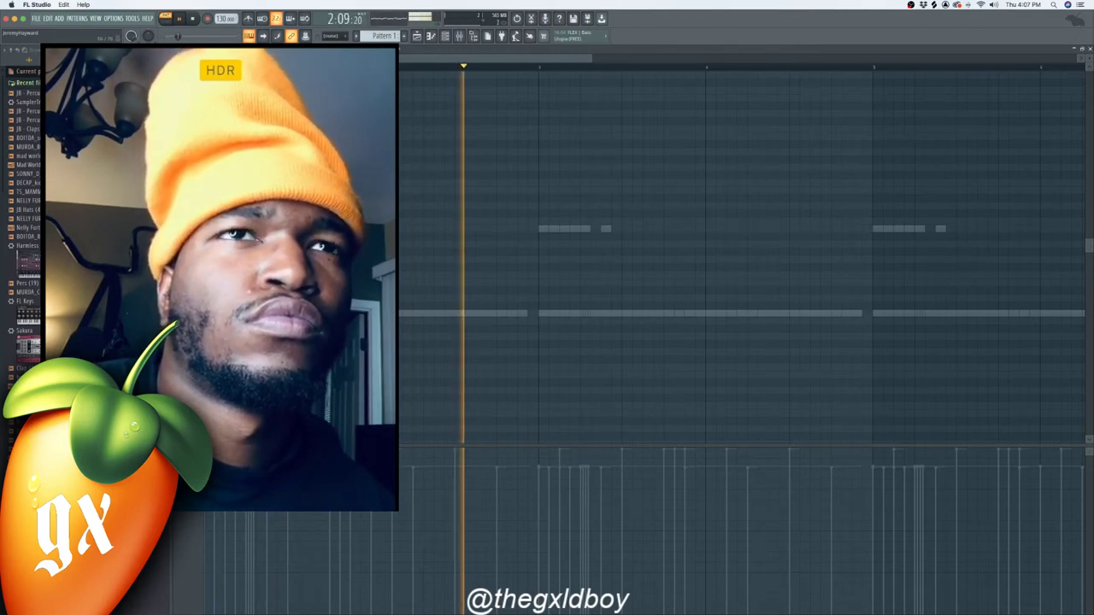
# Step: Delete the last JB percussion channel from the channel rack
pyautogui.click(446, 38)
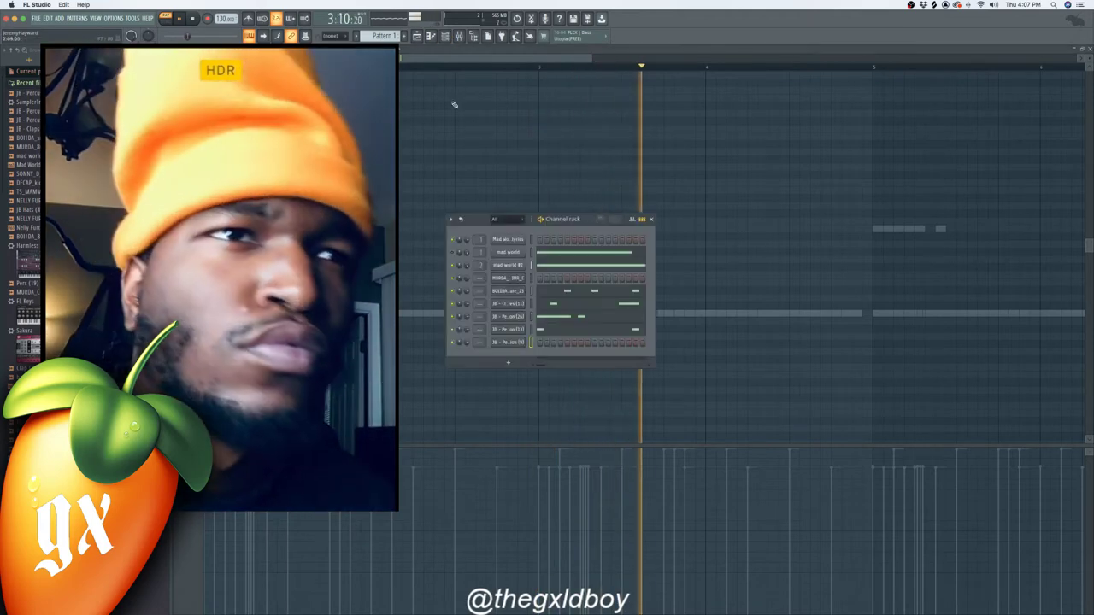
pyautogui.rightClick(511, 342)
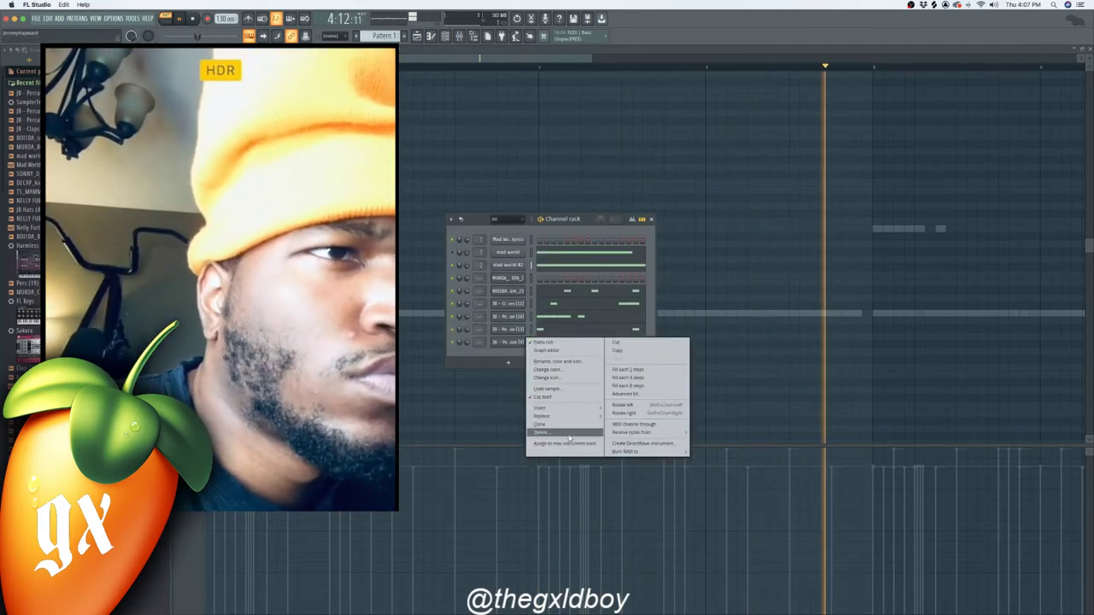
pyautogui.click(565, 443)
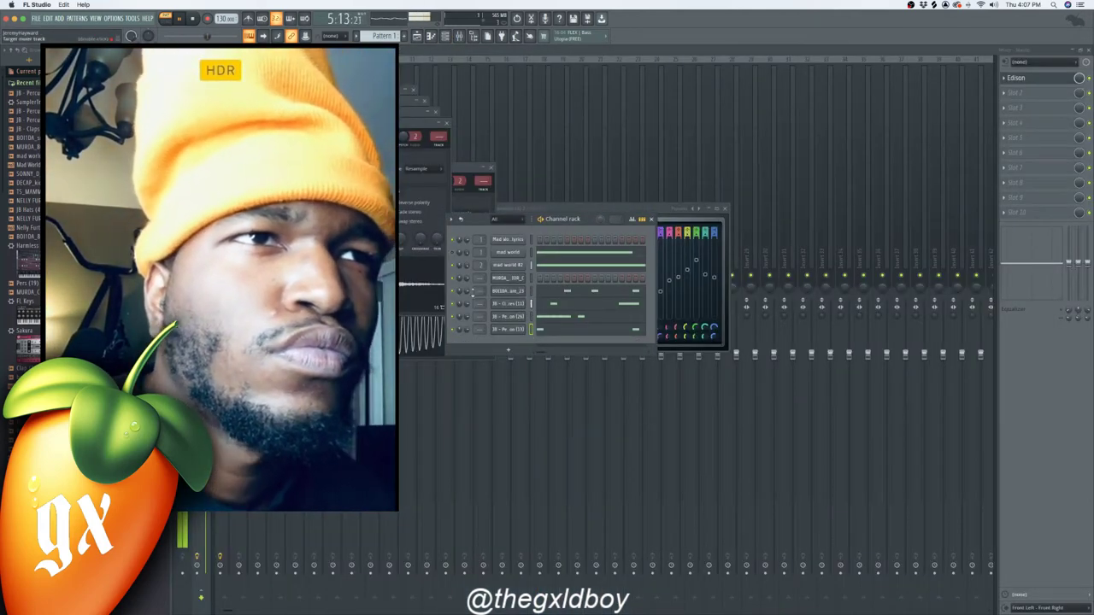
# Step: Write the MURDA channel's hits in the piano roll over bars 1 and 2, ending with hits on steps 5 and 11 of bar 2
pyautogui.click(445, 37)
pyautogui.click(430, 36)
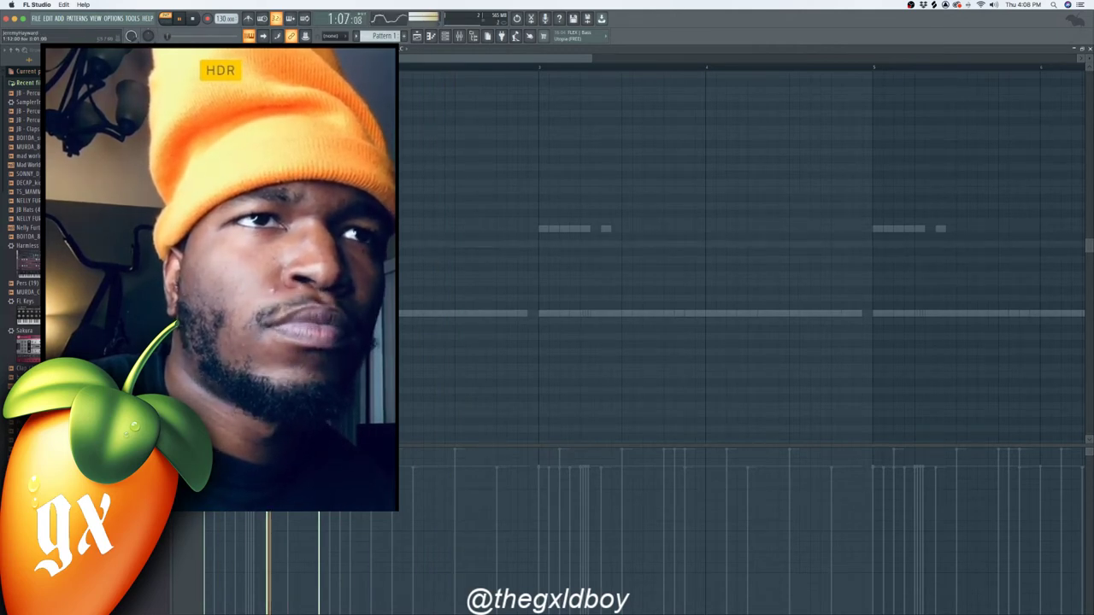
pyautogui.press('space')
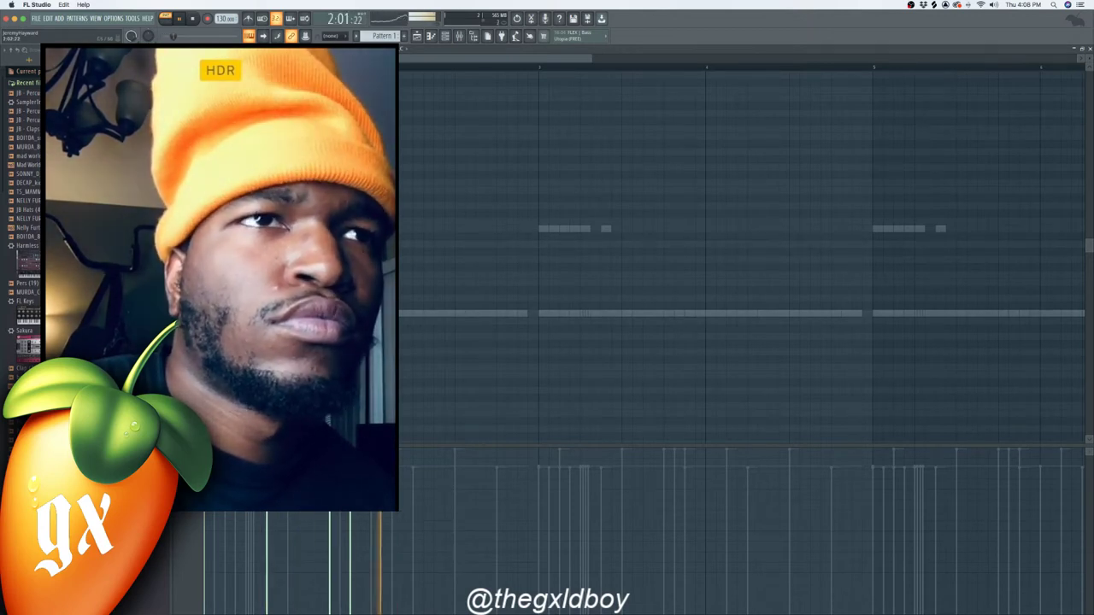
pyautogui.press('space')
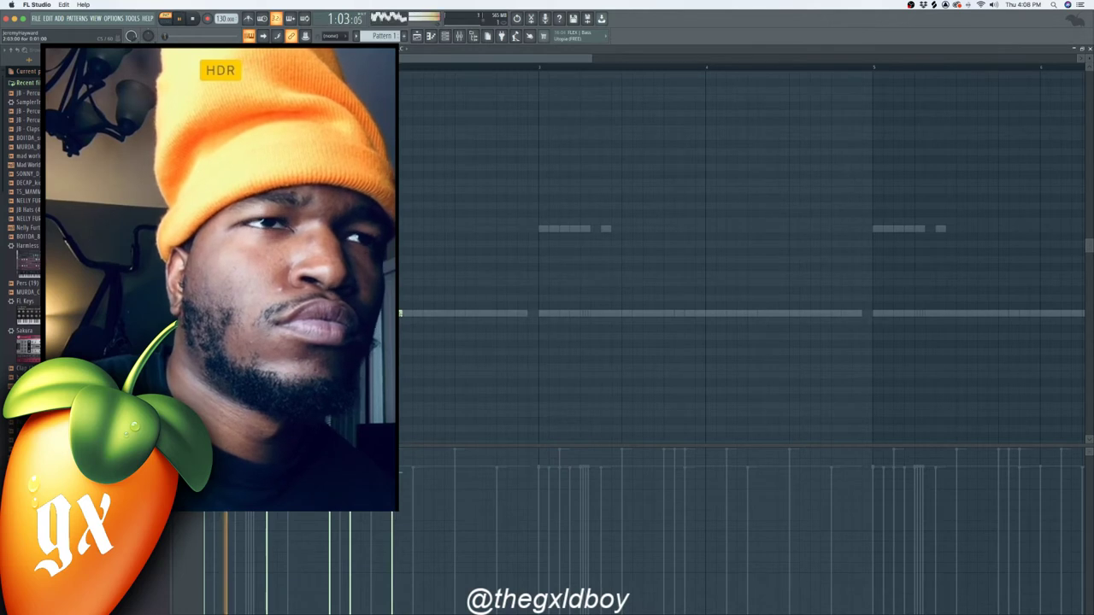
pyautogui.moveTo(408, 315); pyautogui.dragTo(417, 314)
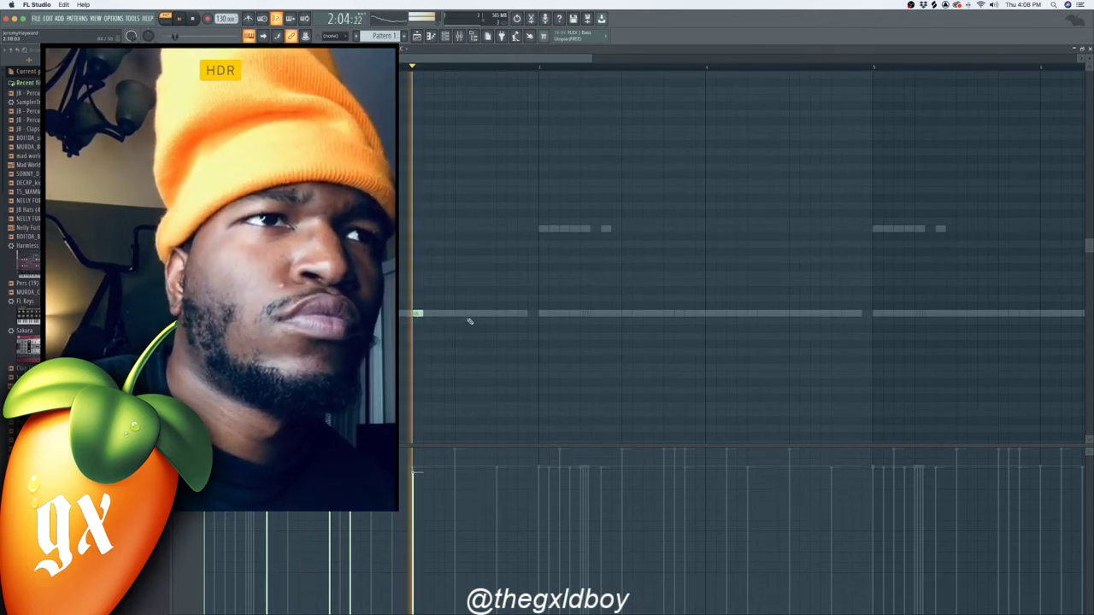
pyautogui.click(477, 314)
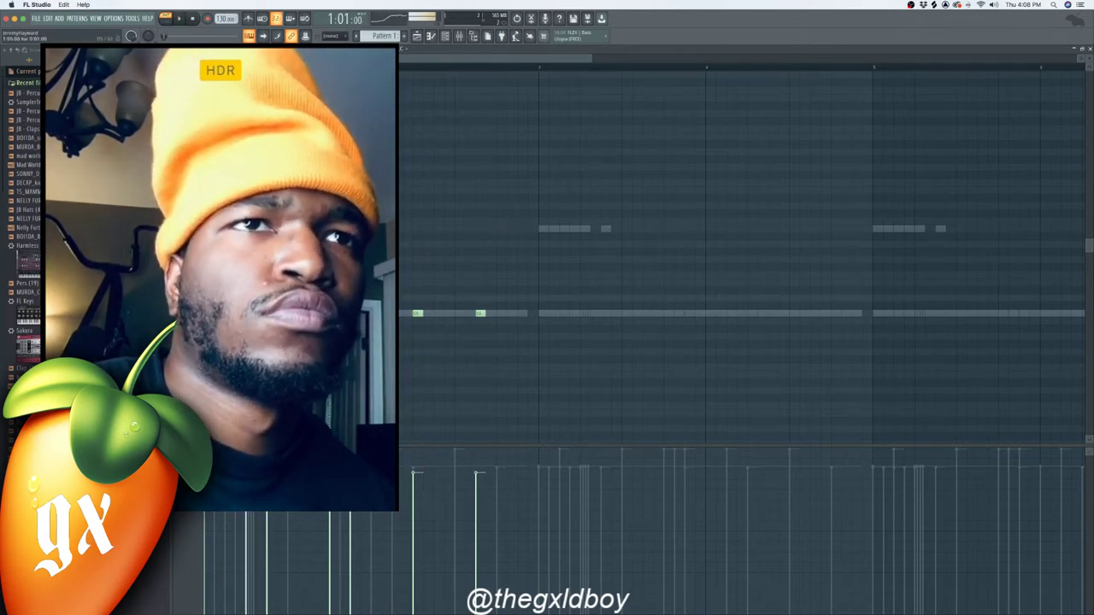
# Step: Edit the properties of the MURDA channel's G#4 note on step 4 of bar 1, and repeat the two-bar pattern through bar 8
pyautogui.doubleClick(480, 313)
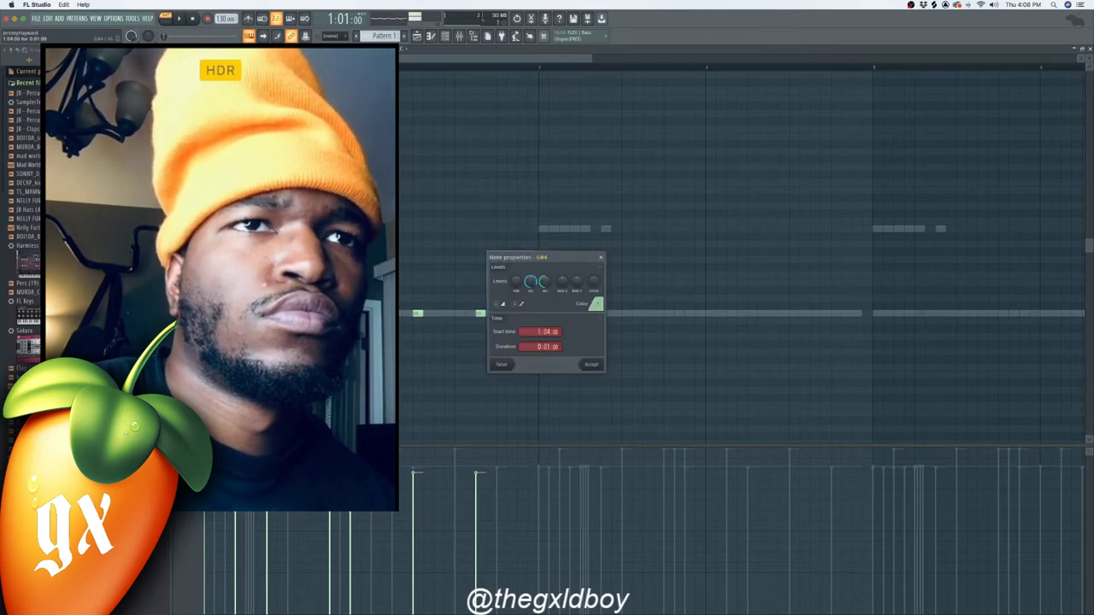
pyautogui.click(591, 365)
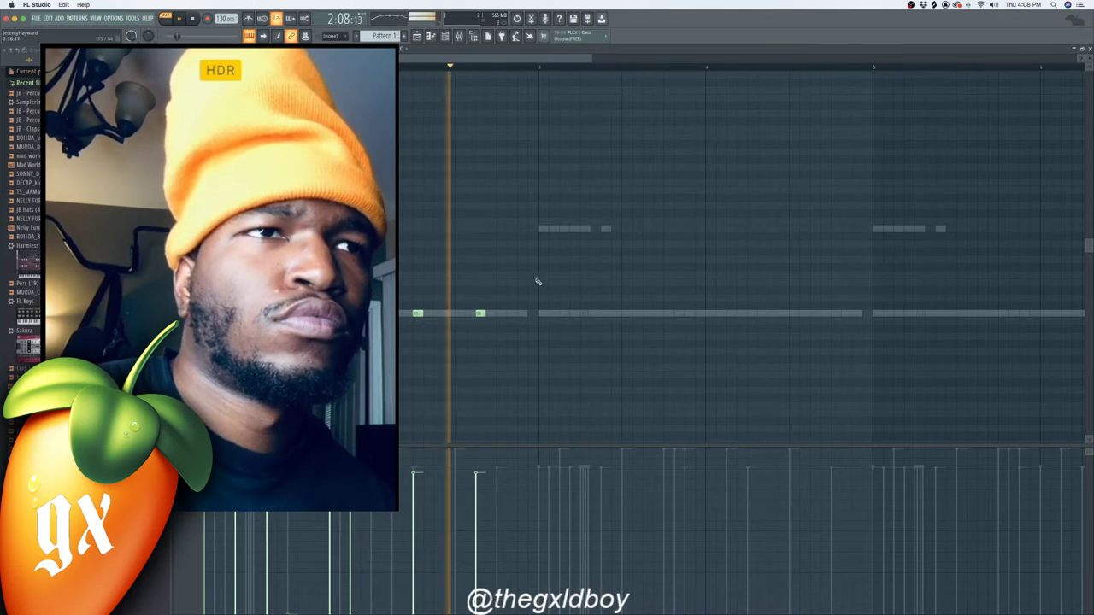
pyautogui.moveTo(537, 178); pyautogui.dragTo(398, 402)
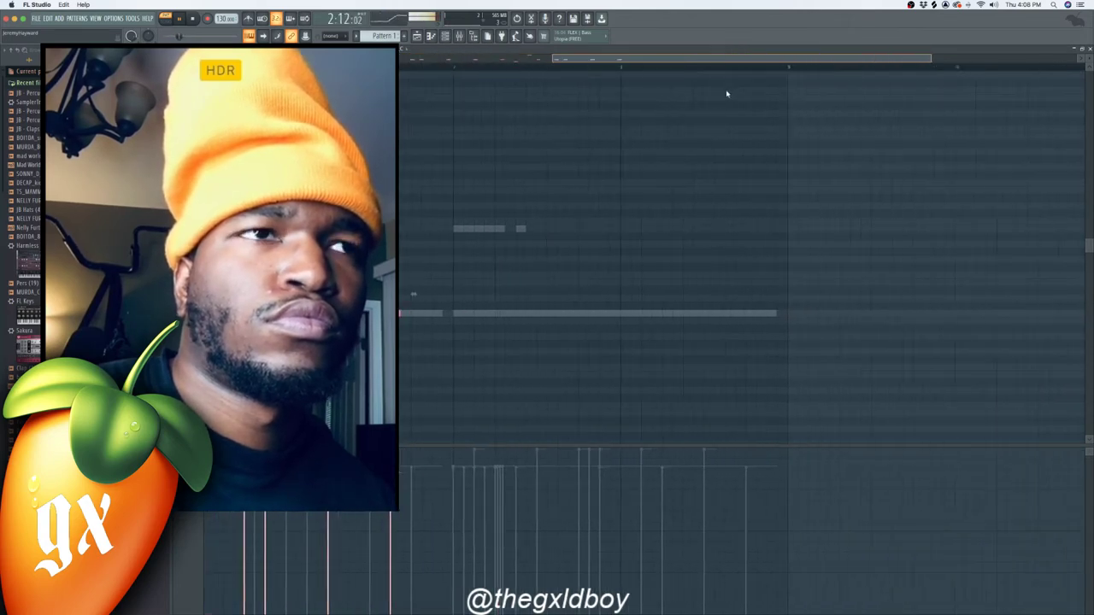
pyautogui.click(751, 103)
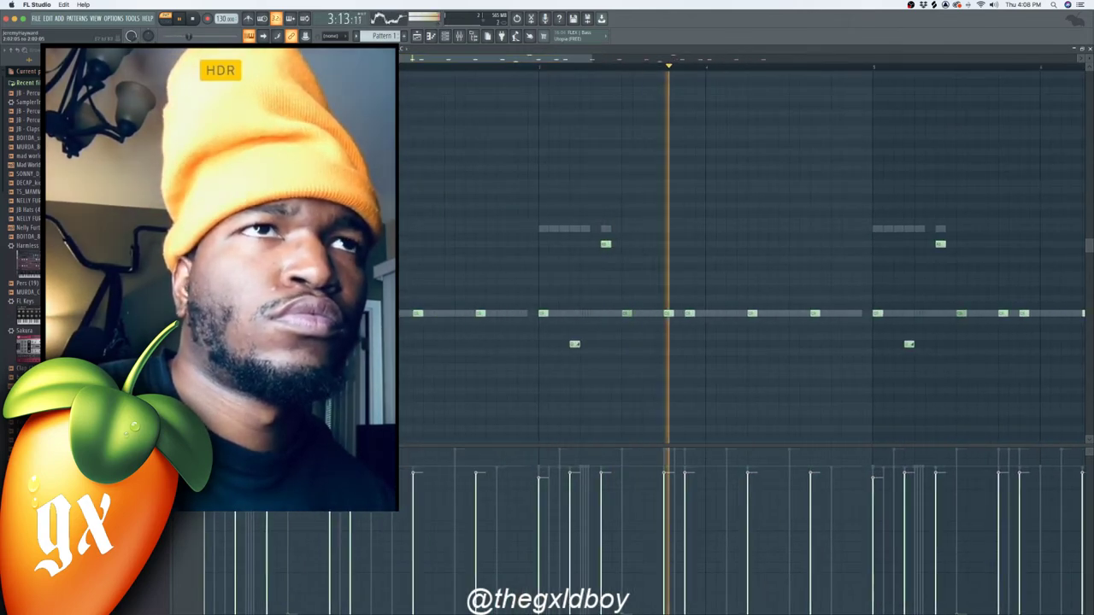
# Step: Route the MURDA, BOI1DA, clap and two percussion channels to mixer tracks 3, 4, 5, 6 and 7
pyautogui.click(445, 37)
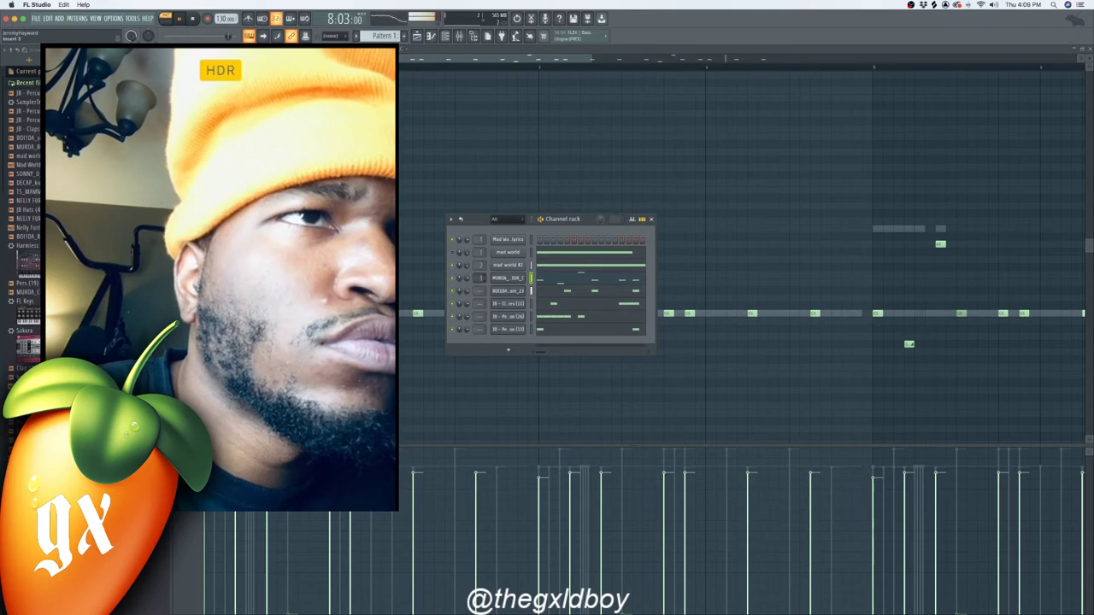
pyautogui.scroll(2, 480, 304)
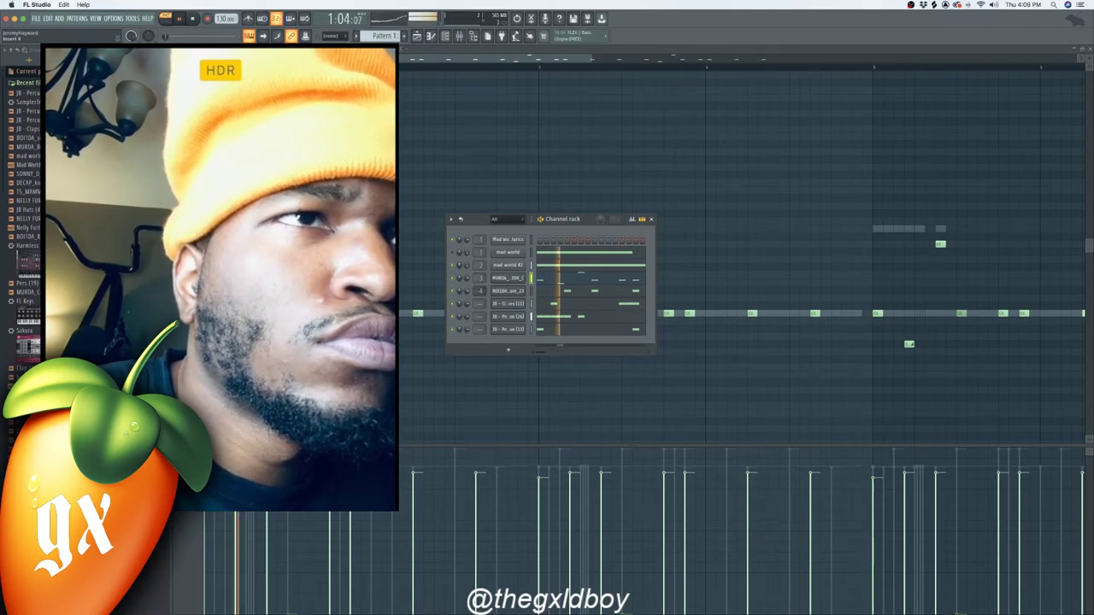
pyautogui.scroll(3, 481, 303)
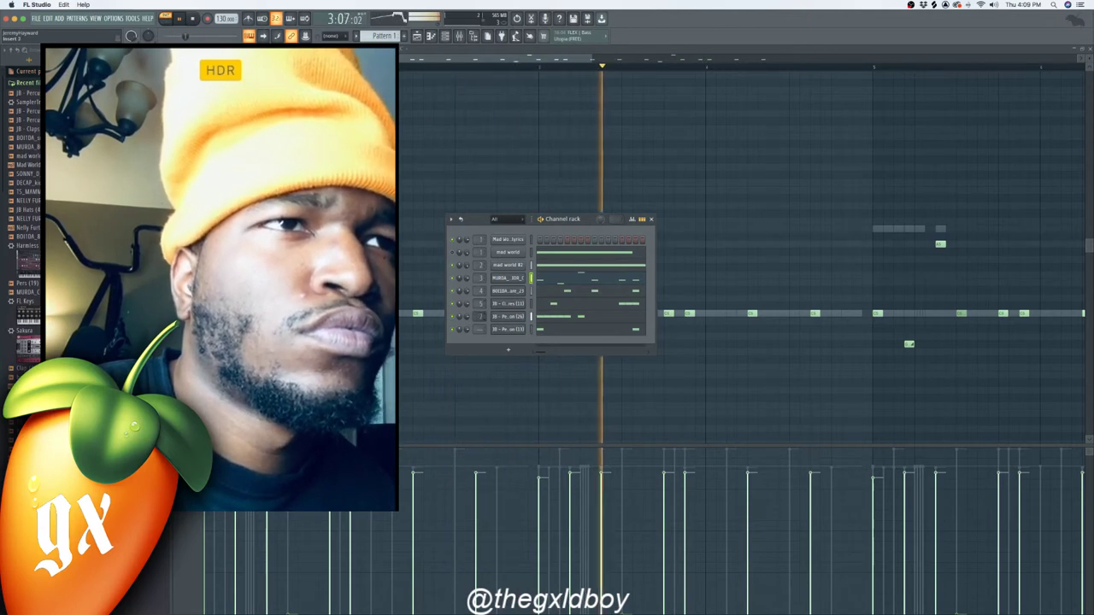
pyautogui.scroll(6, 481, 316)
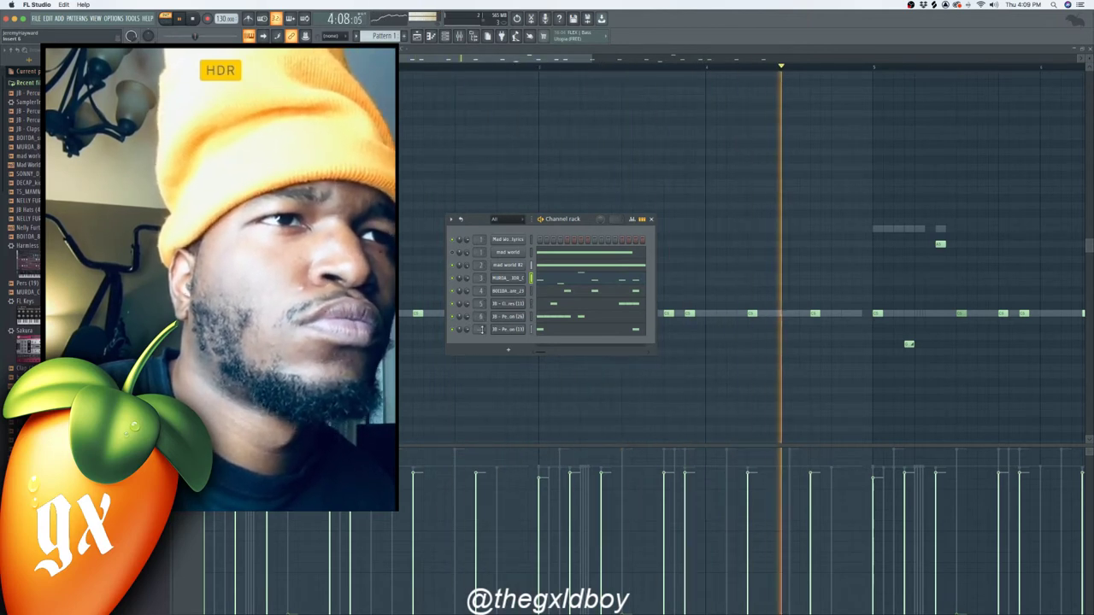
pyautogui.scroll(8, 481, 329)
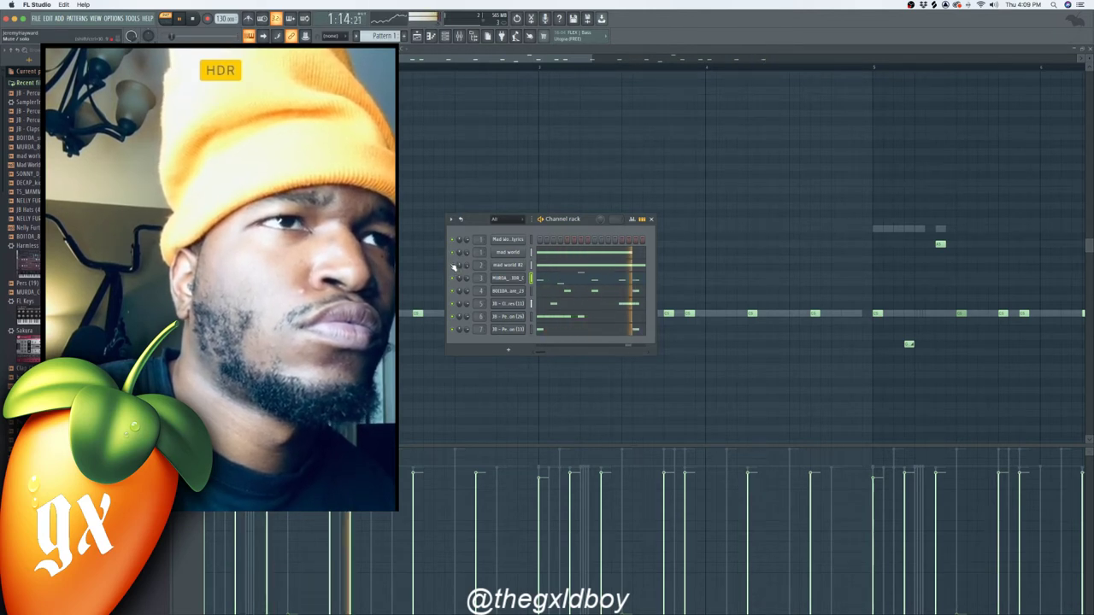
# Step: Add a short, lower-pitched note at the very end of bar 8 in the mad world #2 piano roll, and show the channel rack
pyautogui.press('F6')
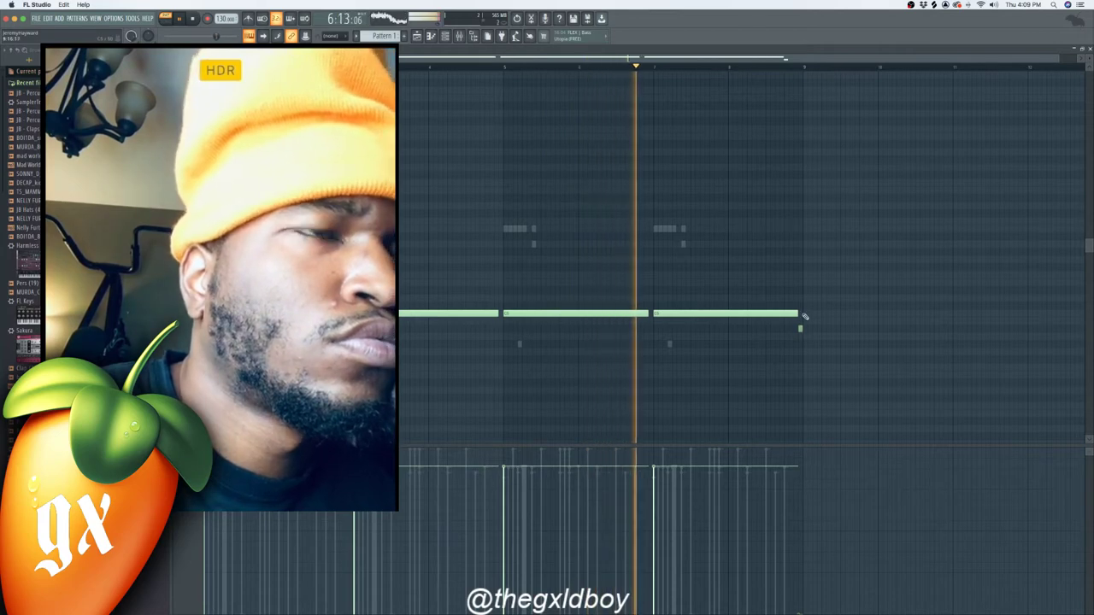
pyautogui.click(443, 37)
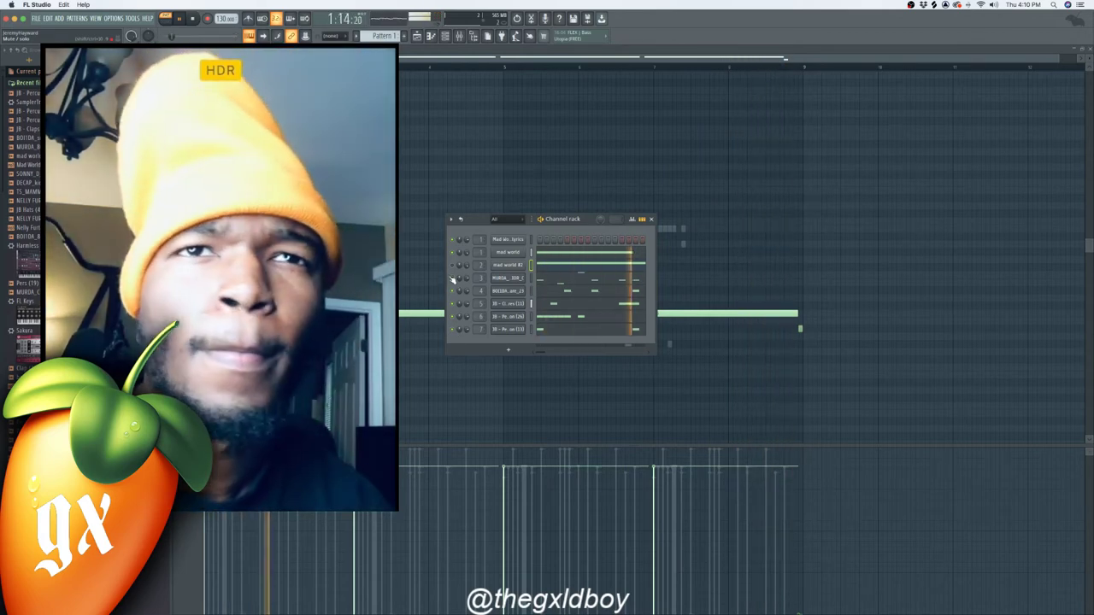
# Step: Add another sound from the browser's recent files and write its notes across bars 1 and 2 with varied velocities
pyautogui.scroll(-3, 21, 256)
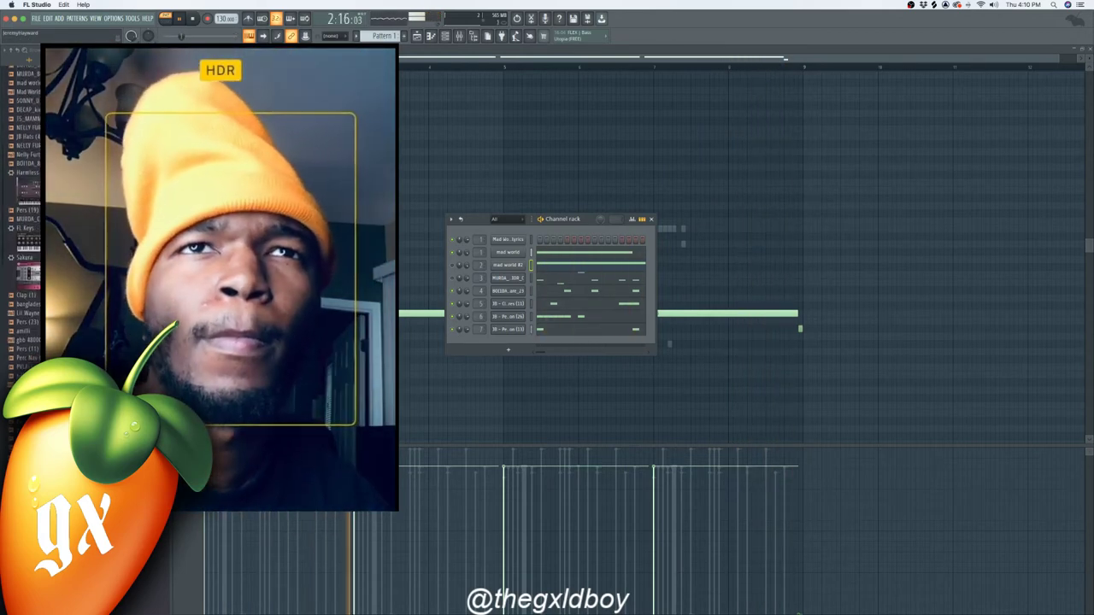
pyautogui.scroll(2, 21, 213)
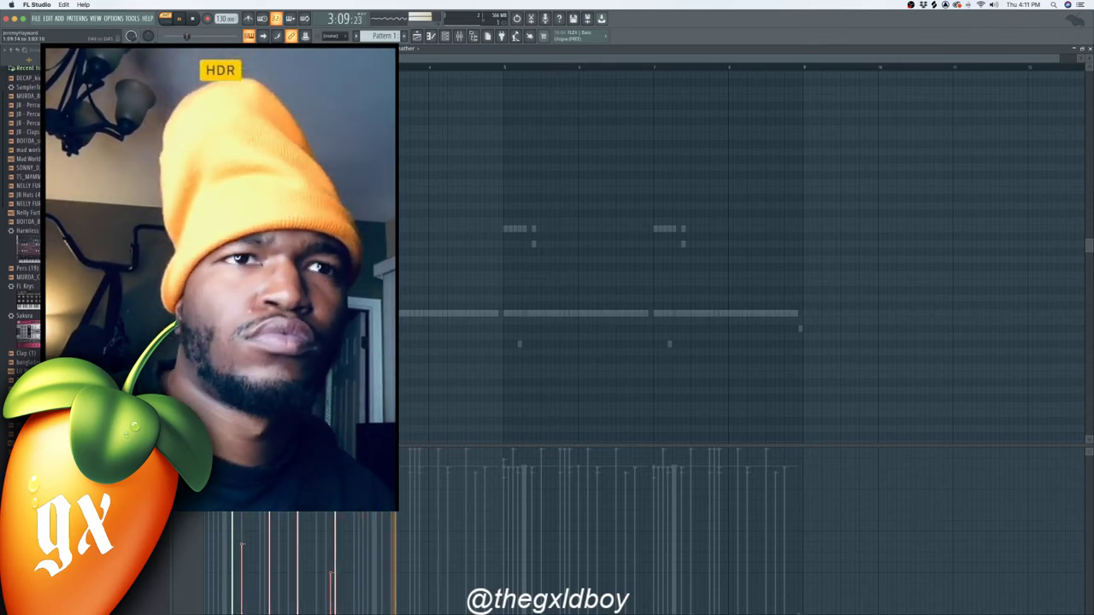
# Step: Repeat the DECAP leather channel's two-bar note pattern through bar 8 and play it back from the start
pyautogui.press('space')
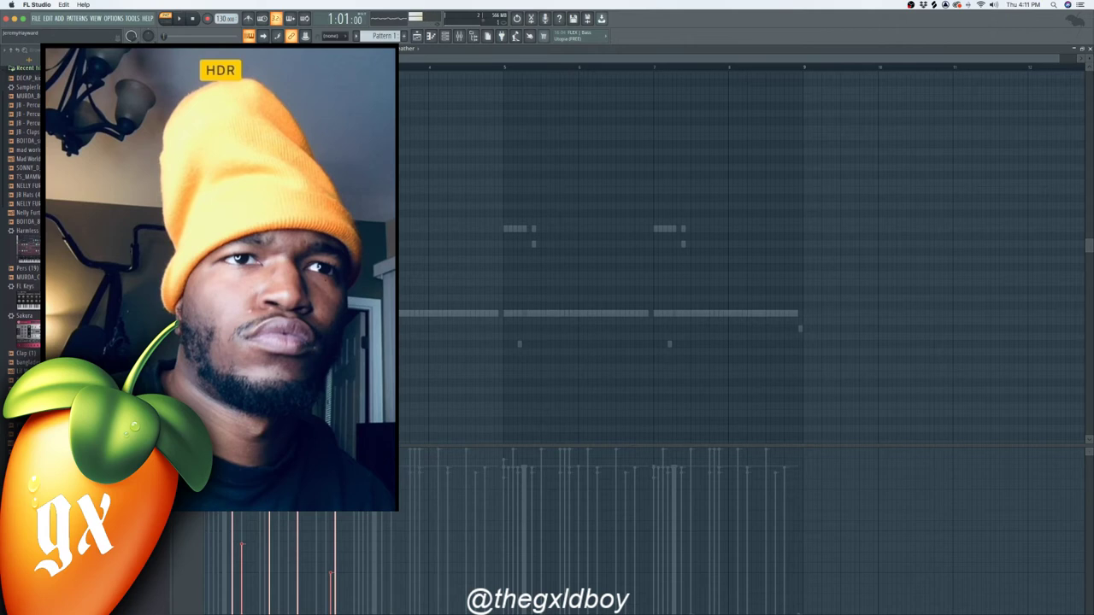
pyautogui.press('space')
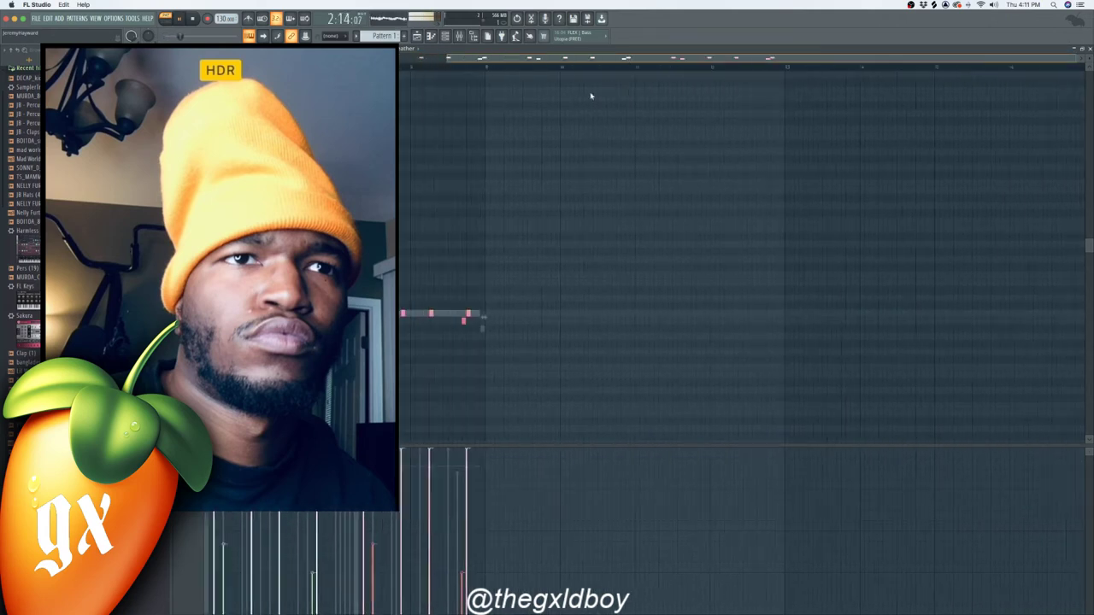
pyautogui.click(447, 37)
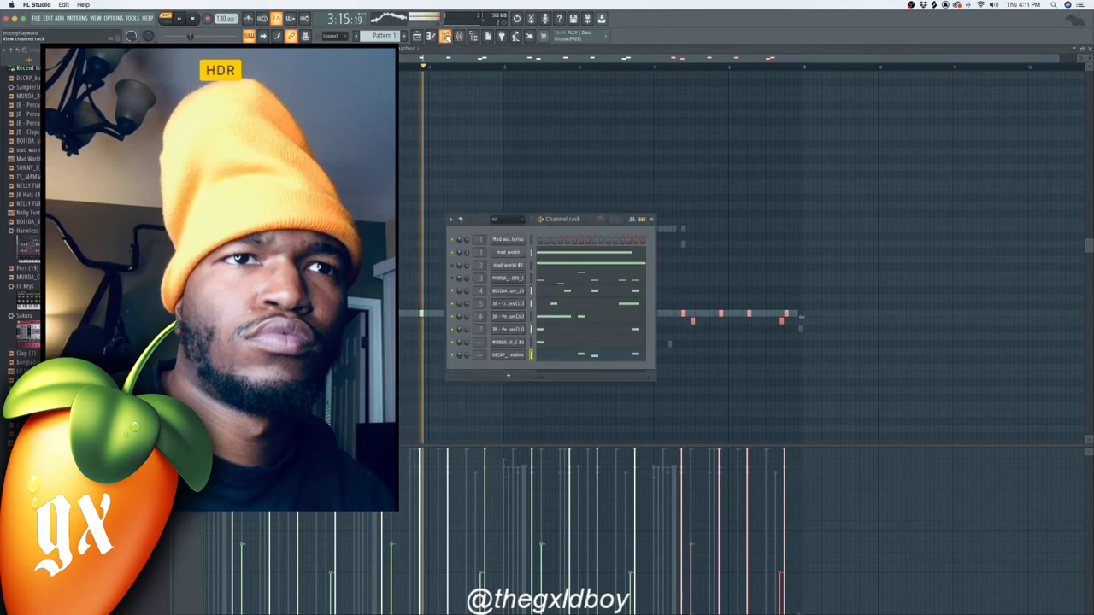
pyautogui.click(446, 37)
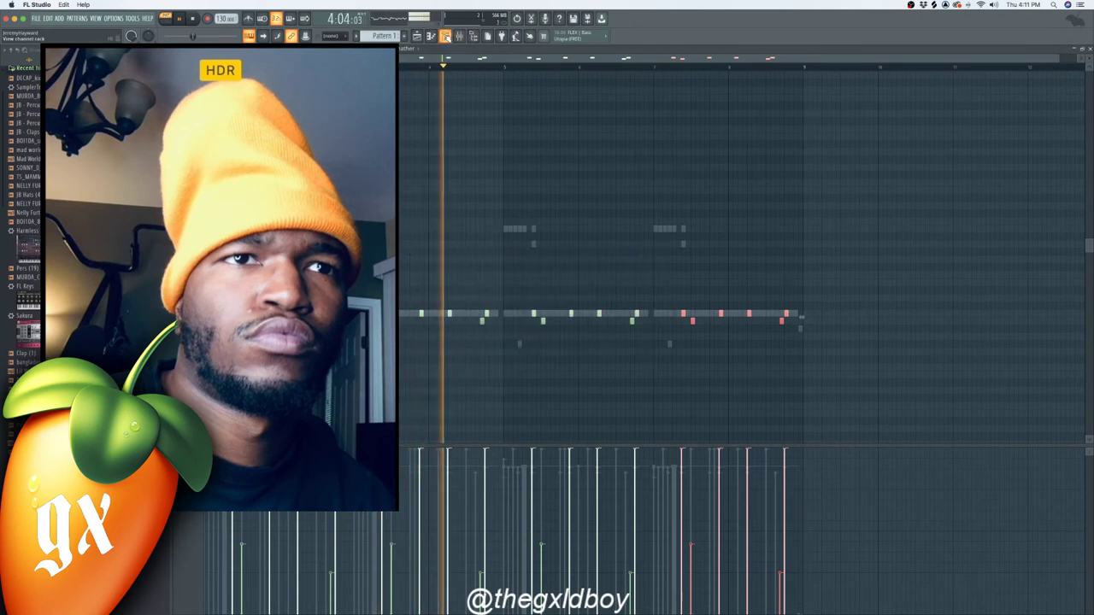
# Step: Route the DECAP leather channel to mixer track 8 from the channel rack and audition the layers by muting channels
pyautogui.click(449, 38)
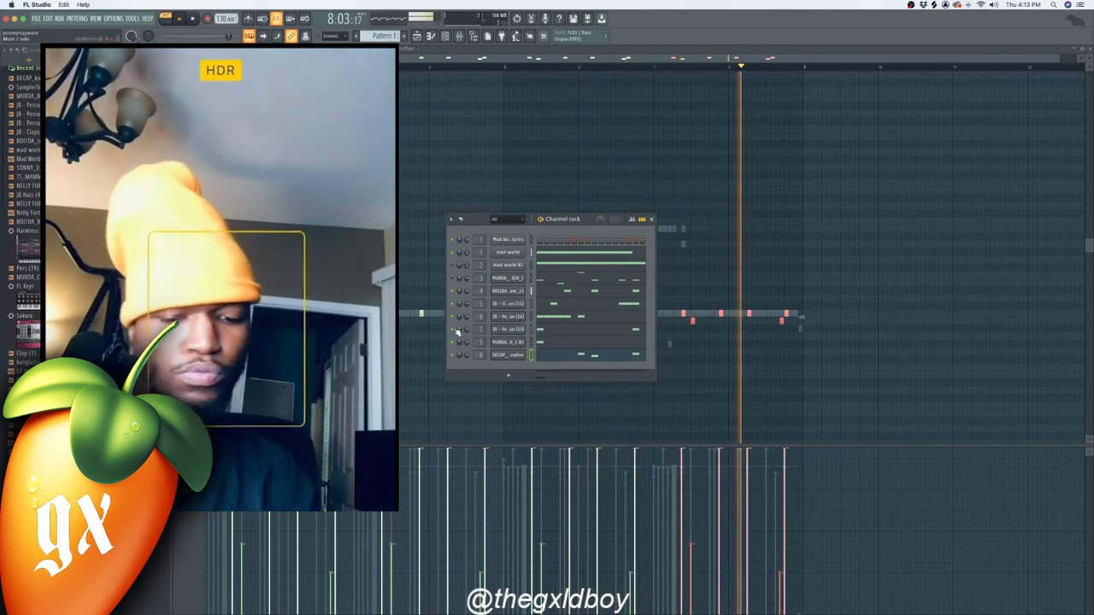
pyautogui.press('l')
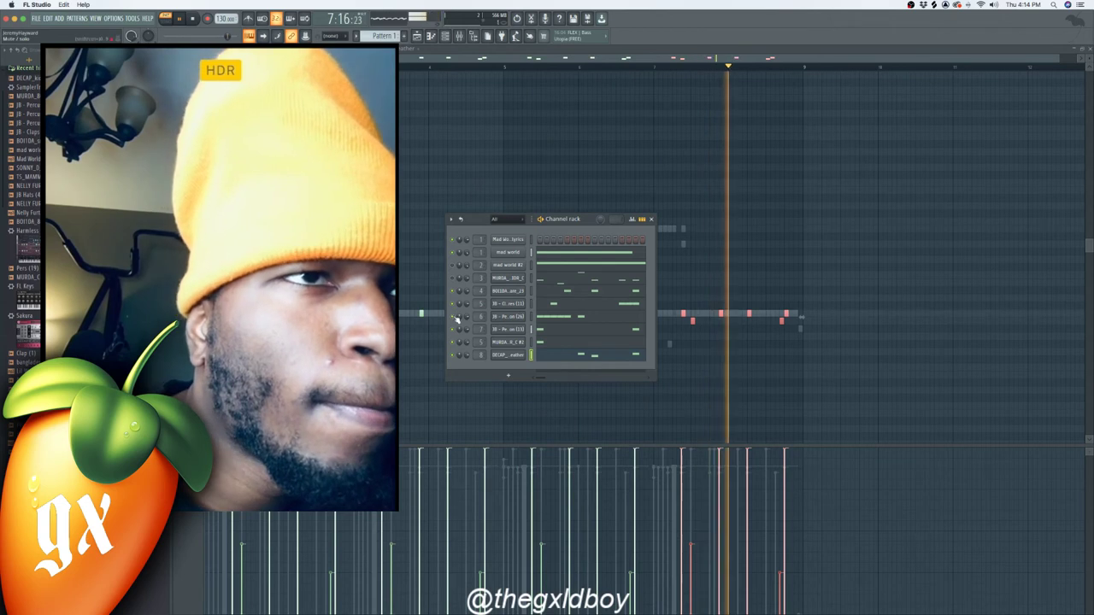
pyautogui.press('l')
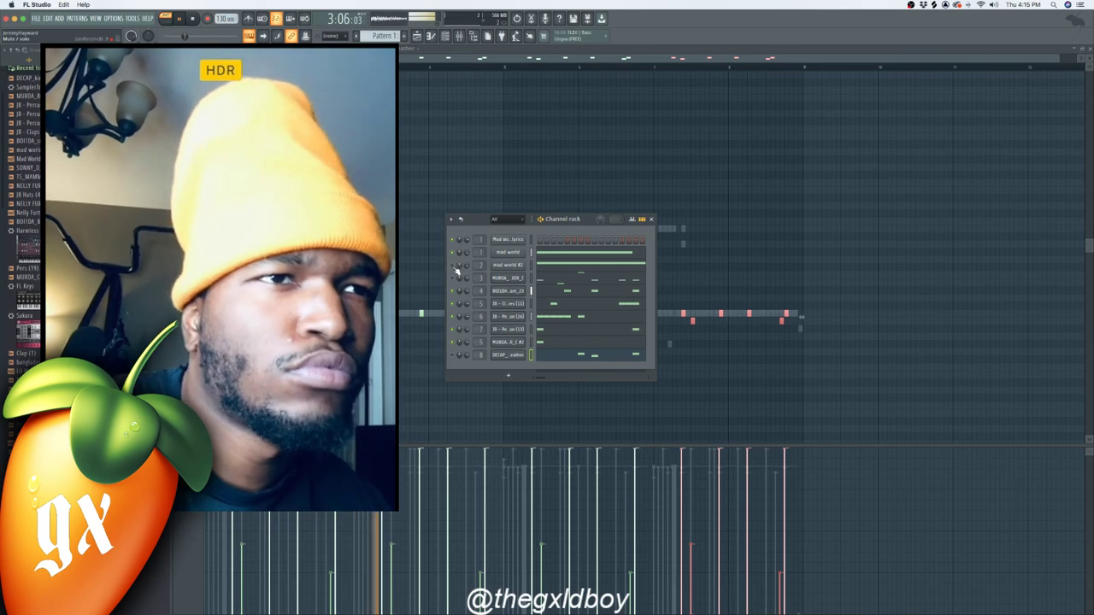
# Step: Replay the pattern from the start to check the layers, and open the Mad World lyrics sample's channel settings
pyautogui.press('space')
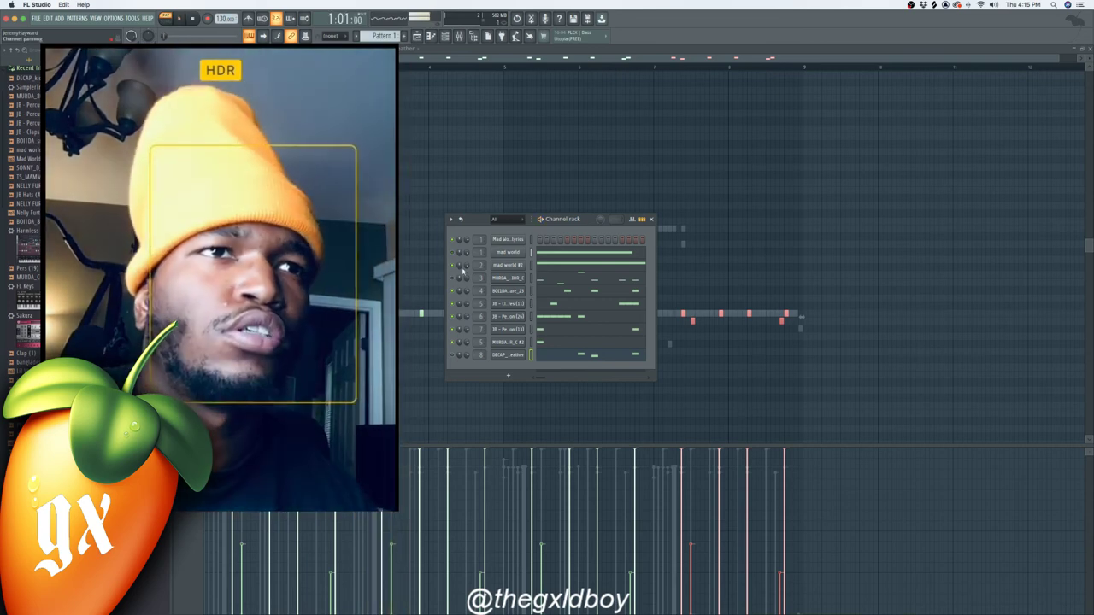
pyautogui.press('space')
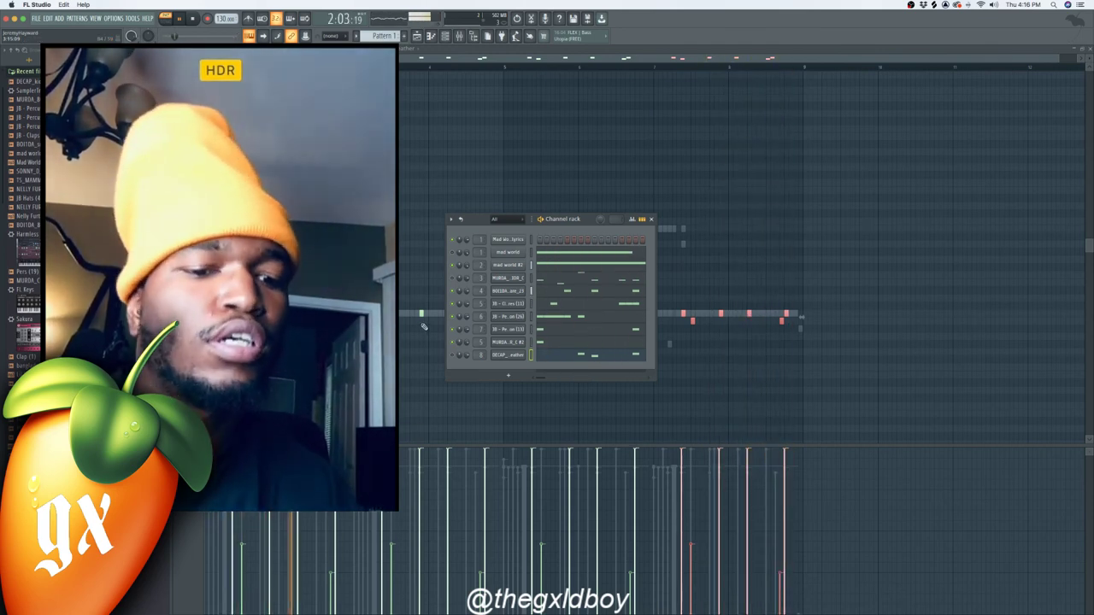
pyautogui.press('XF86AudioRaiseVolume')
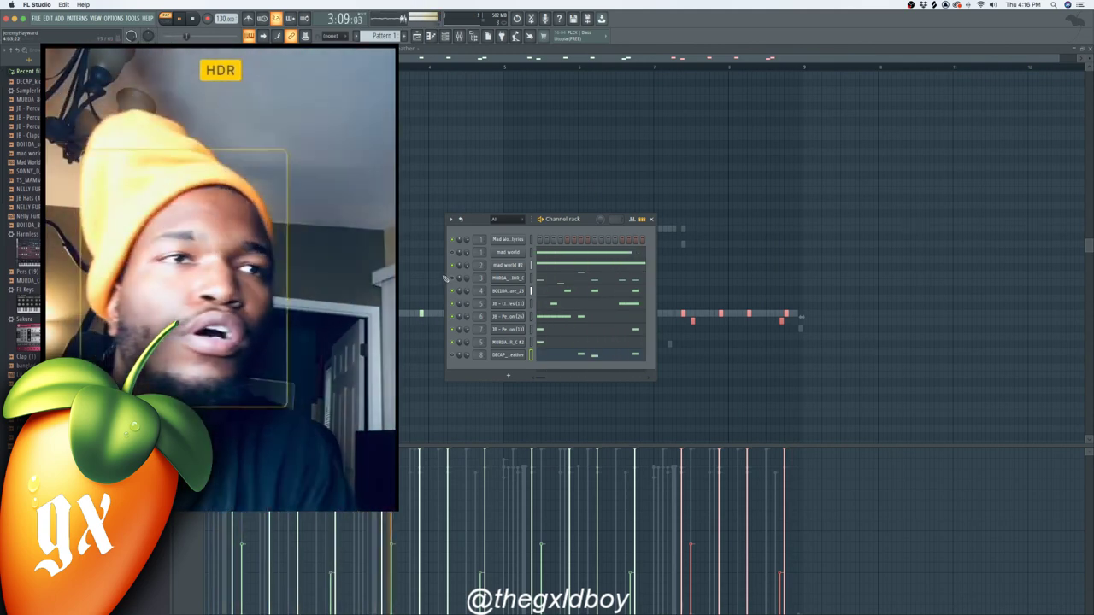
pyautogui.click(506, 240)
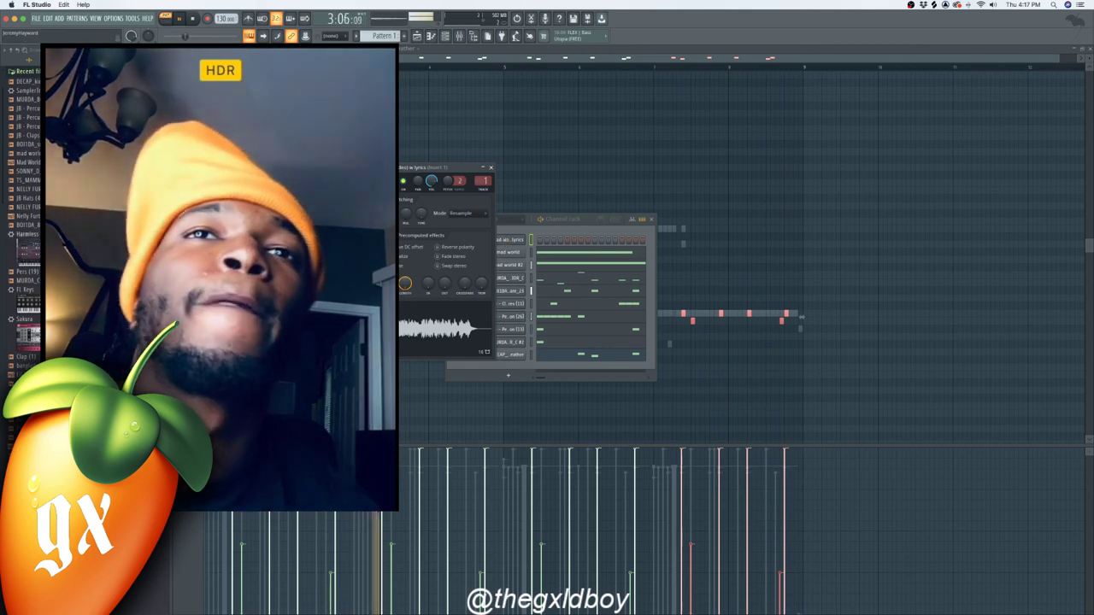
pyautogui.moveTo(3, 333)
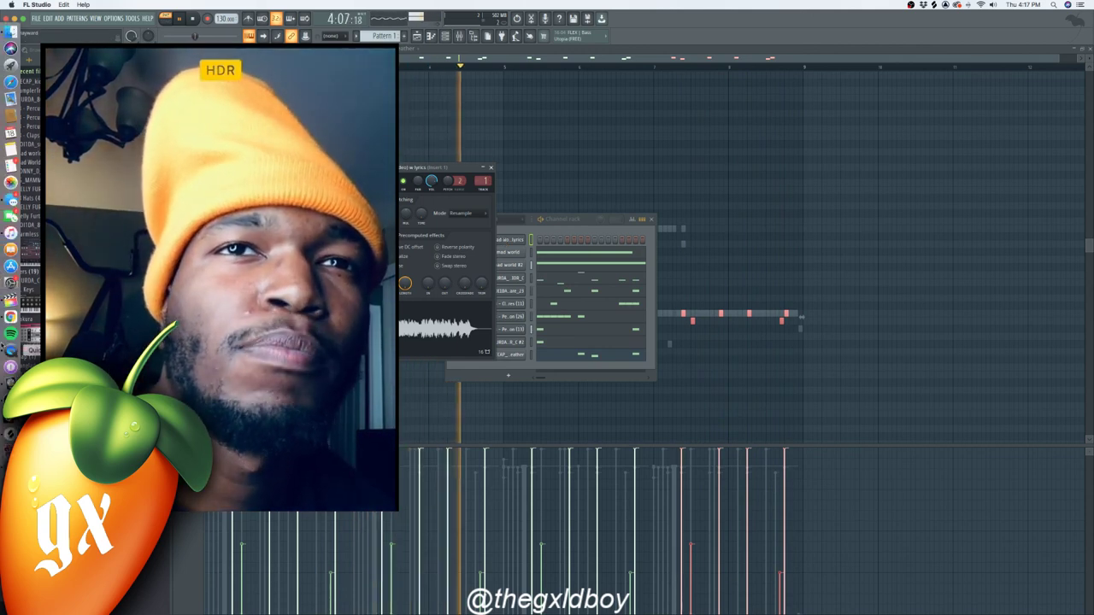